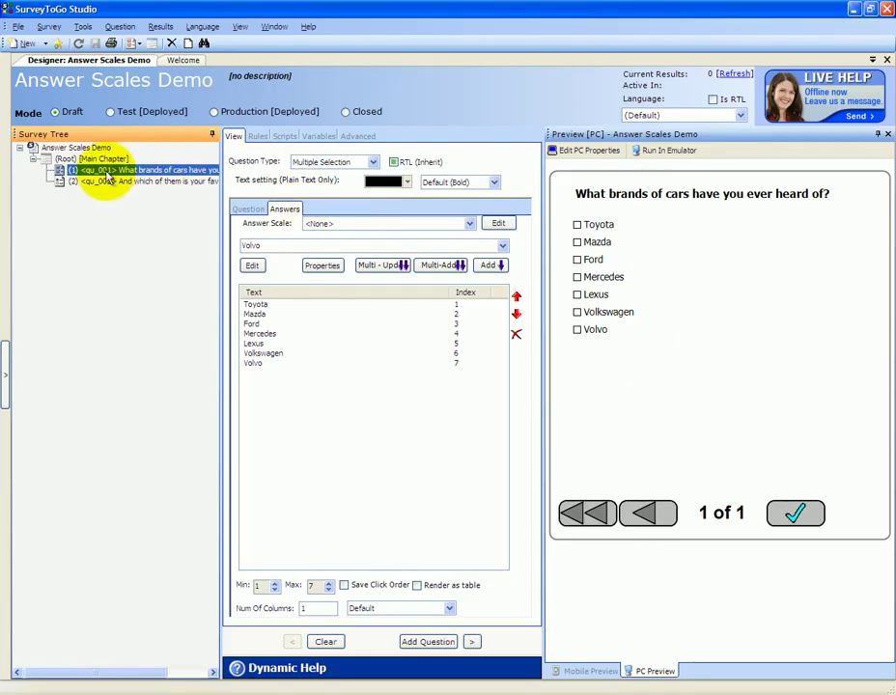
# Step: Compare the car brand answer lists of the first question and the favorite brand question
pyautogui.moveTo(114, 172); pyautogui.dragTo(594, 194)
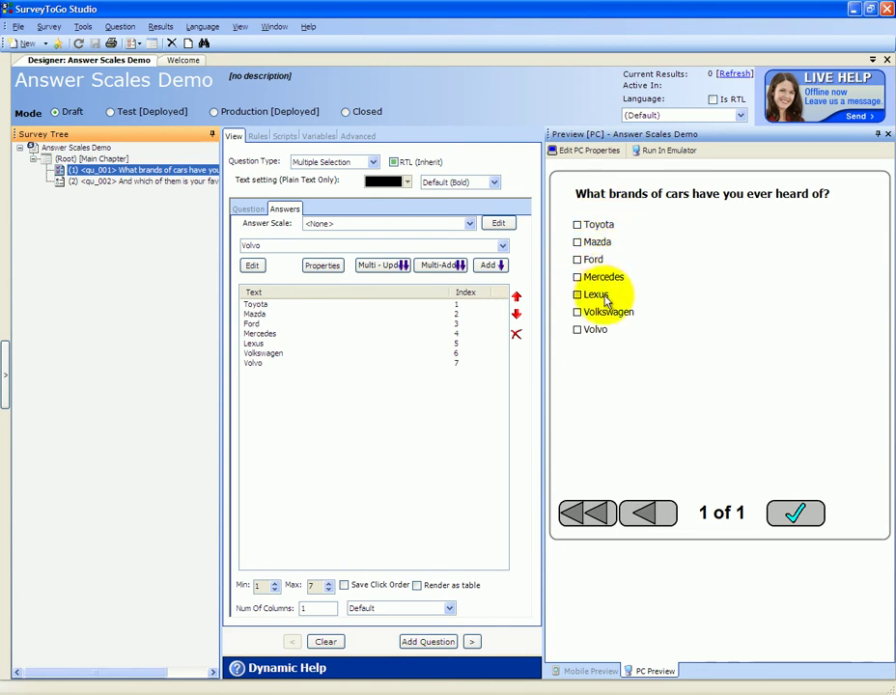
pyautogui.click(176, 184)
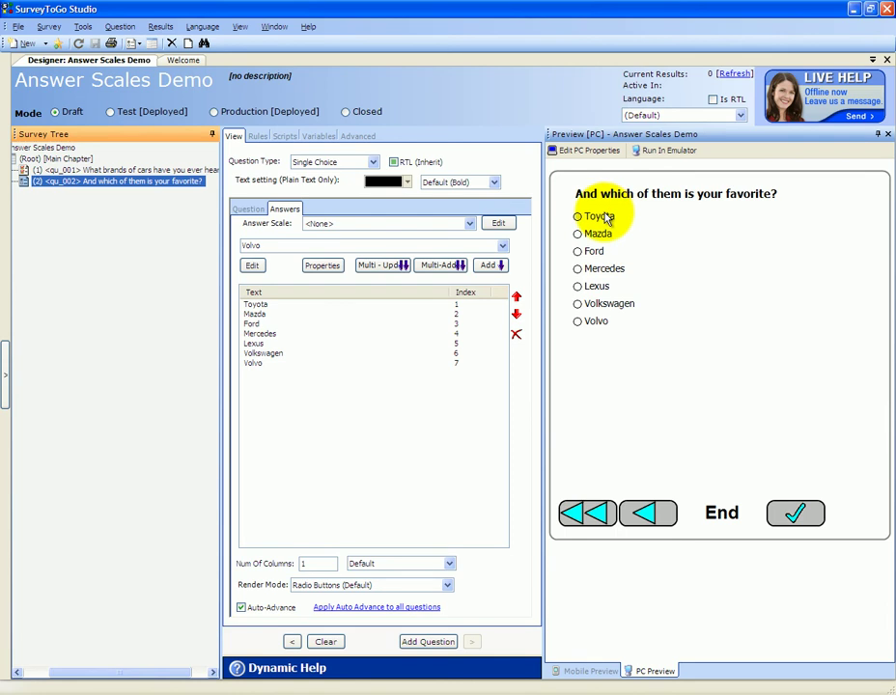
pyautogui.moveTo(313, 377); pyautogui.dragTo(264, 310)
pyautogui.click(128, 170)
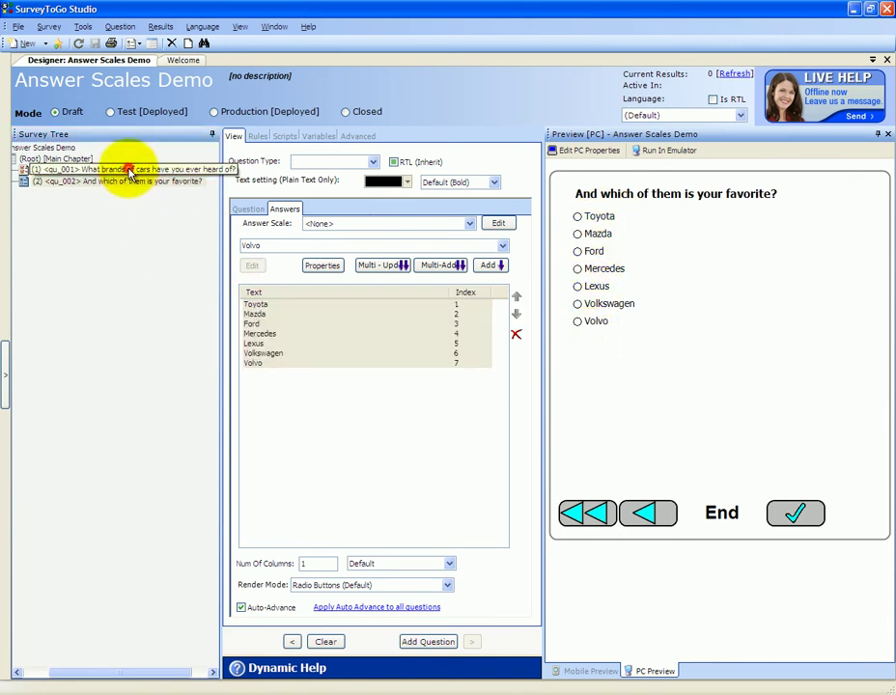
pyautogui.moveTo(327, 390); pyautogui.dragTo(232, 297)
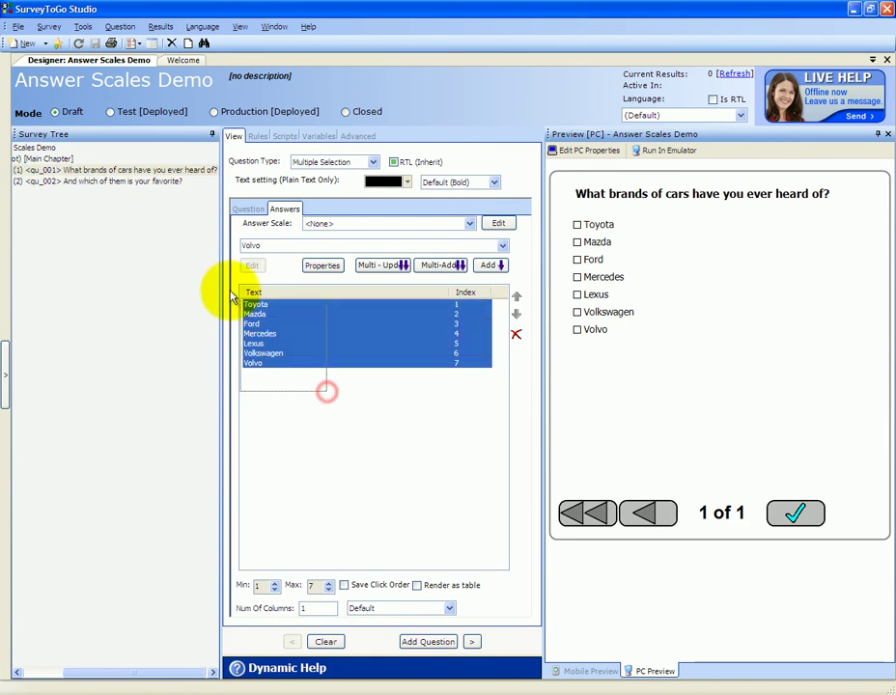
pyautogui.click(298, 414)
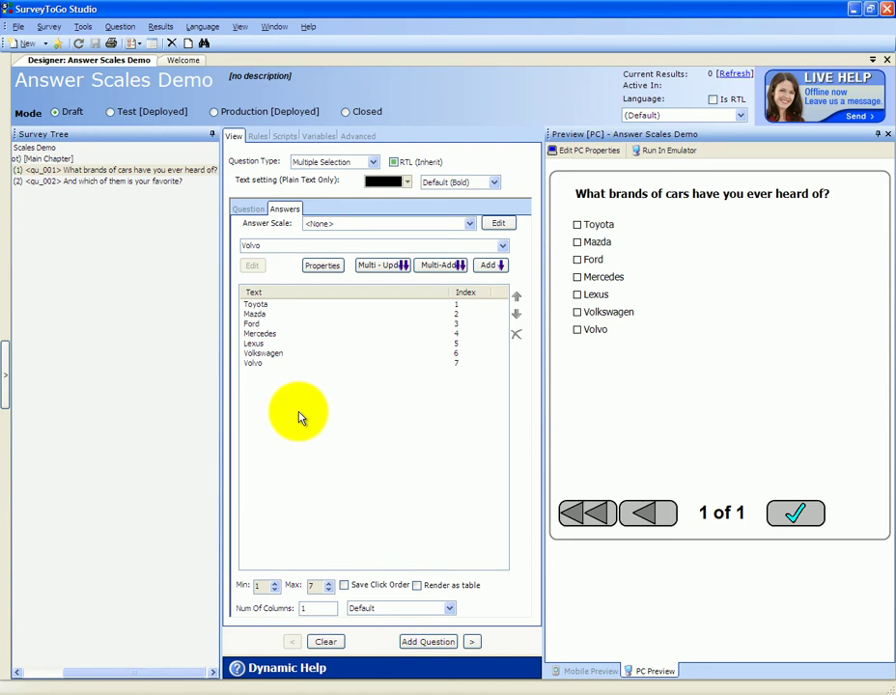
# Step: Add the answer "Seat" to the question "What brands of cars have you ever heard of?"
pyautogui.doubleClick(253, 245)
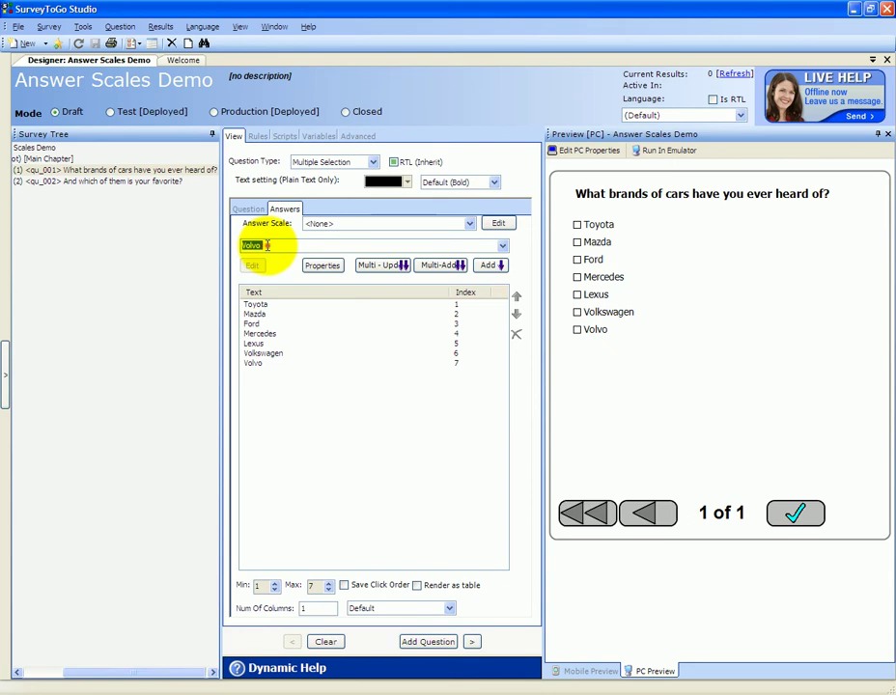
pyautogui.write('Seat')
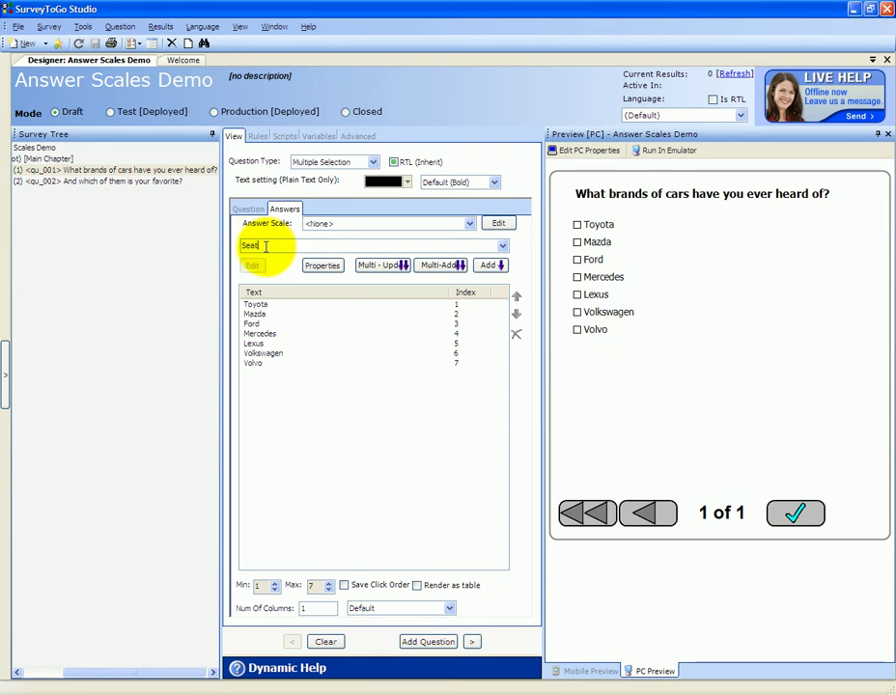
pyautogui.click(488, 266)
# Step: Add the answer "Seat" to the question "And which of them is your favorite?"
pyautogui.click(64, 183)
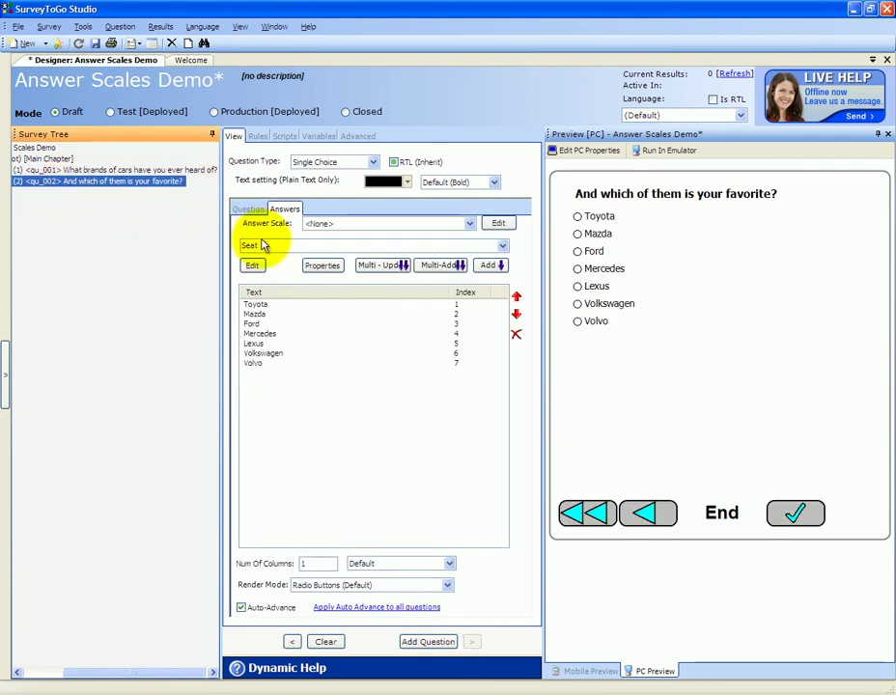
pyautogui.moveTo(236, 243); pyautogui.dragTo(264, 241)
pyautogui.click(491, 266)
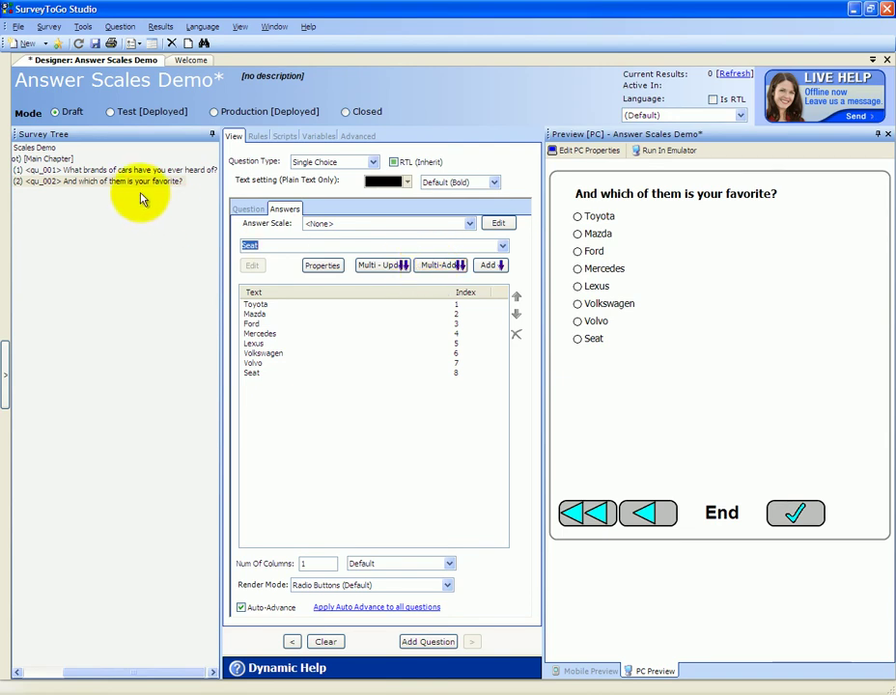
# Step: Look at the survey-level answer scales editor in the advanced survey settings and close it without changes
pyautogui.click(41, 150)
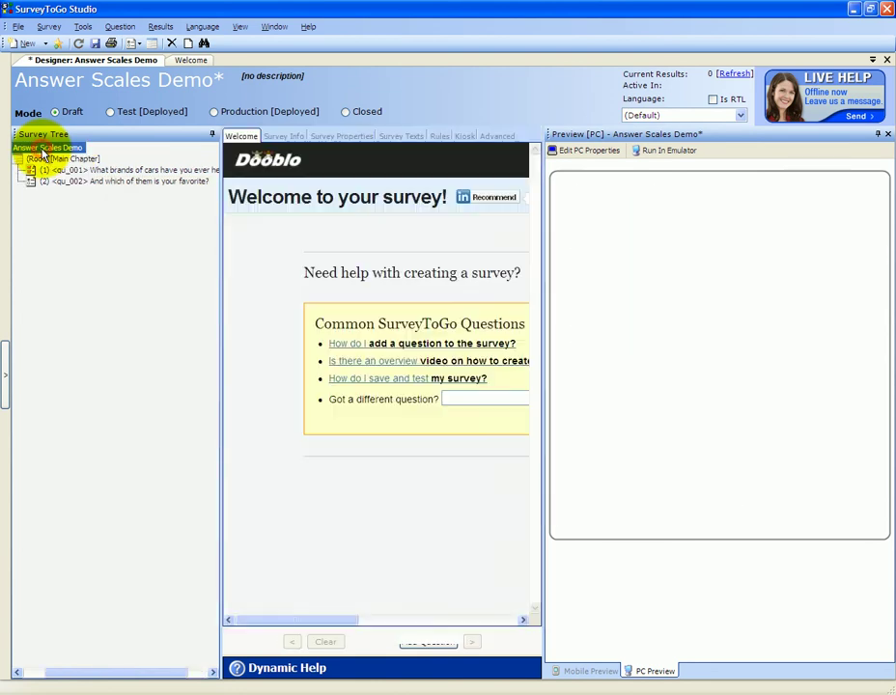
pyautogui.click(491, 137)
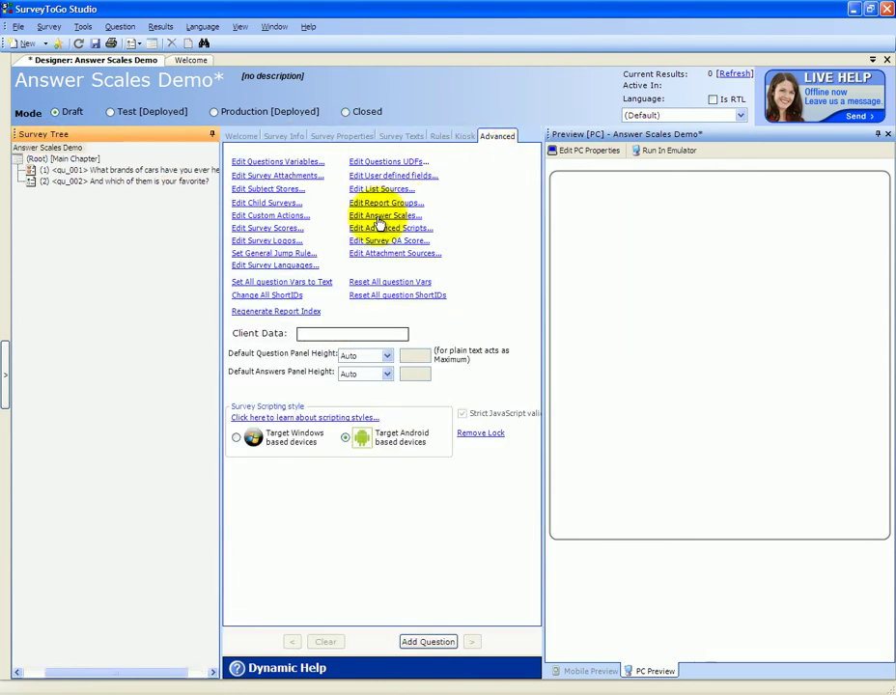
pyautogui.click(378, 216)
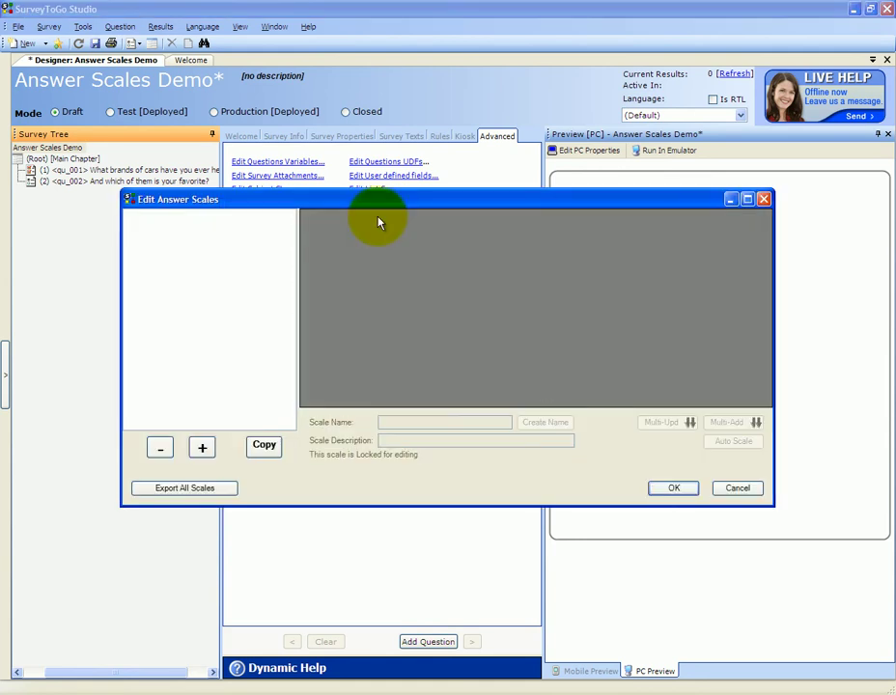
pyautogui.click(762, 201)
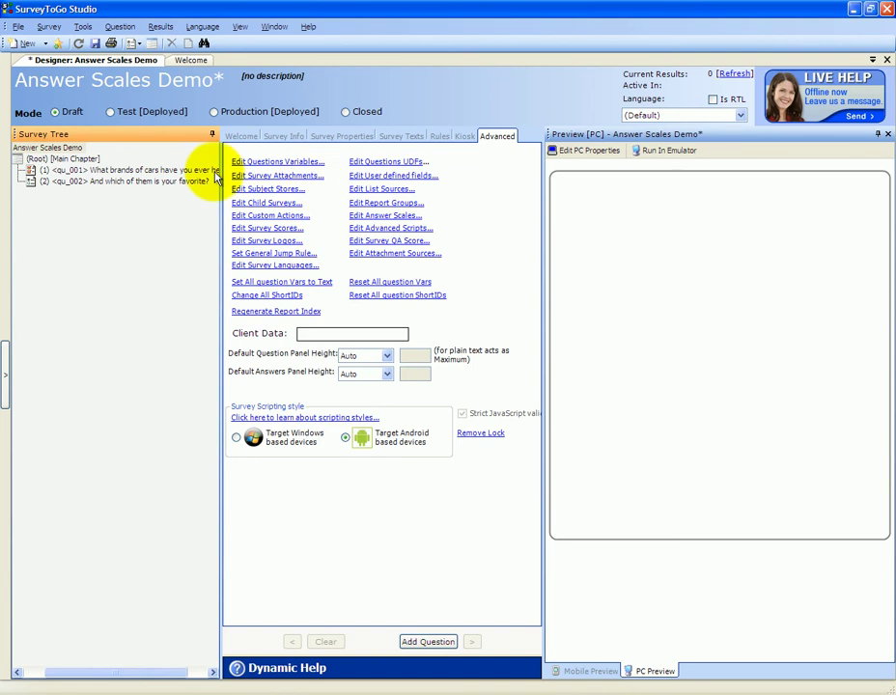
# Step: Start a new answer scale for the question "What brands of cars have you ever heard of?", agreeing to delete its current answers
pyautogui.click(149, 177)
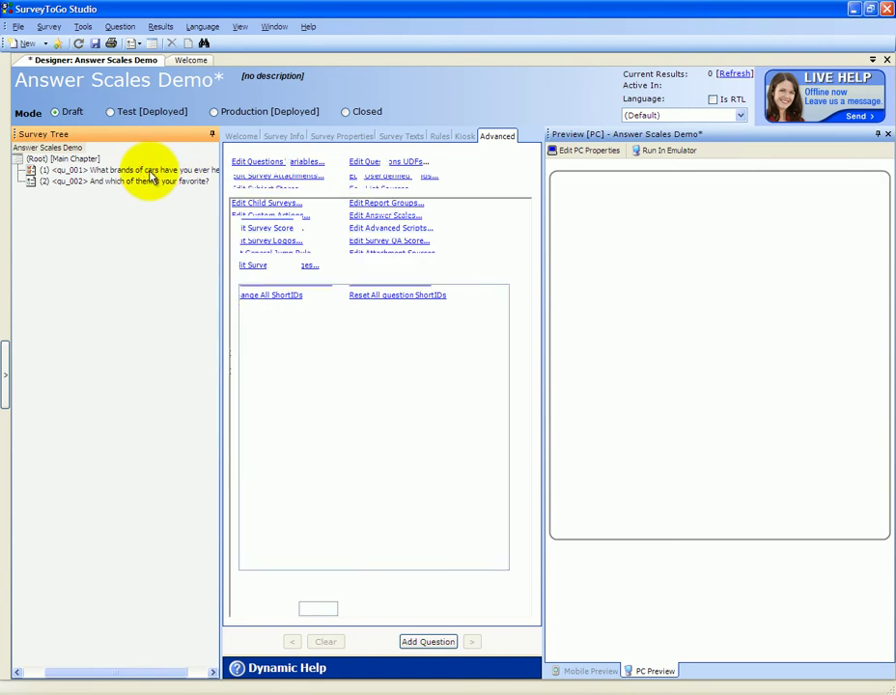
pyautogui.click(283, 211)
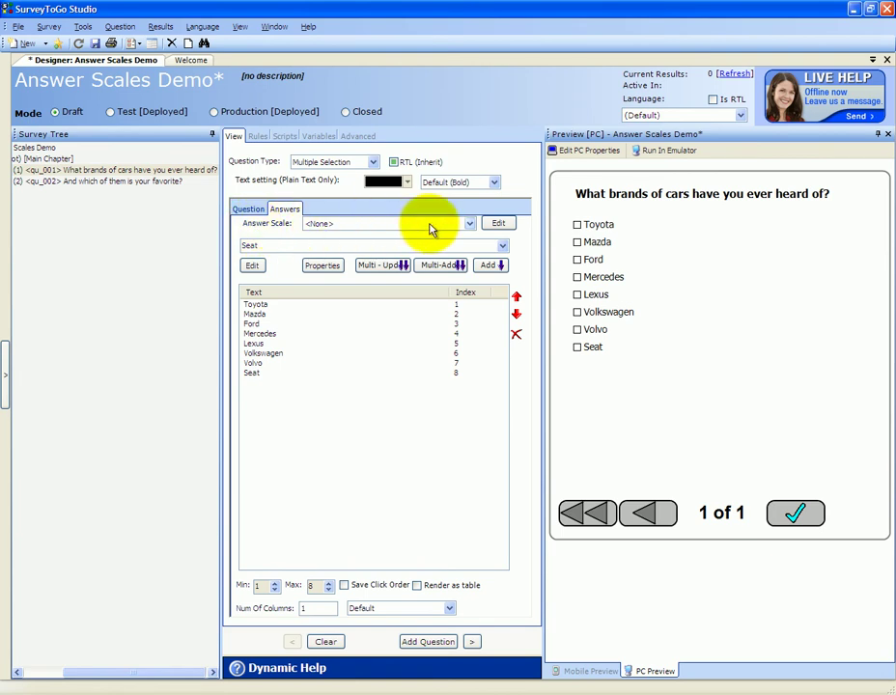
pyautogui.click(471, 223)
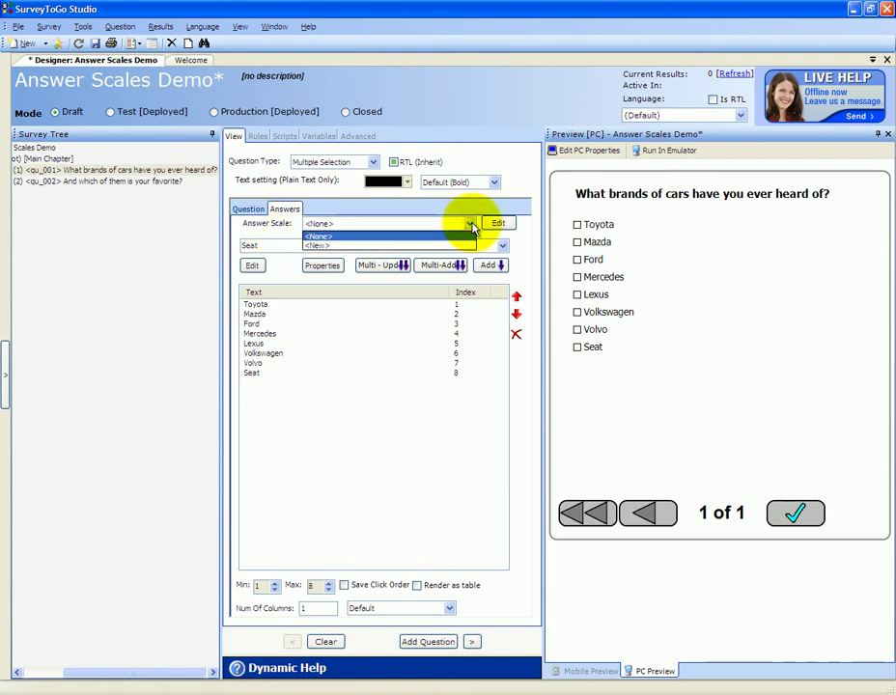
pyautogui.click(320, 248)
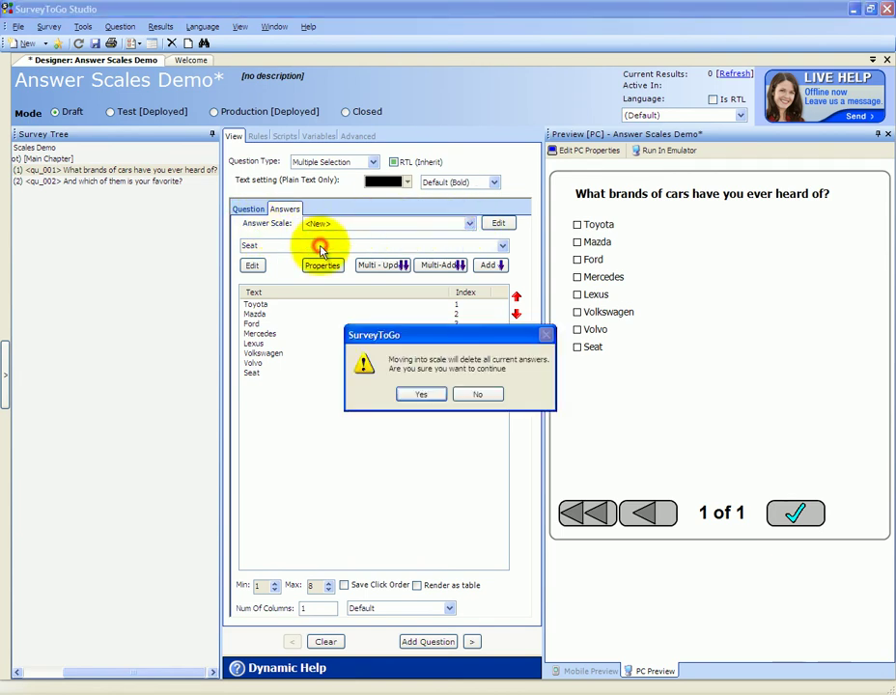
pyautogui.click(418, 396)
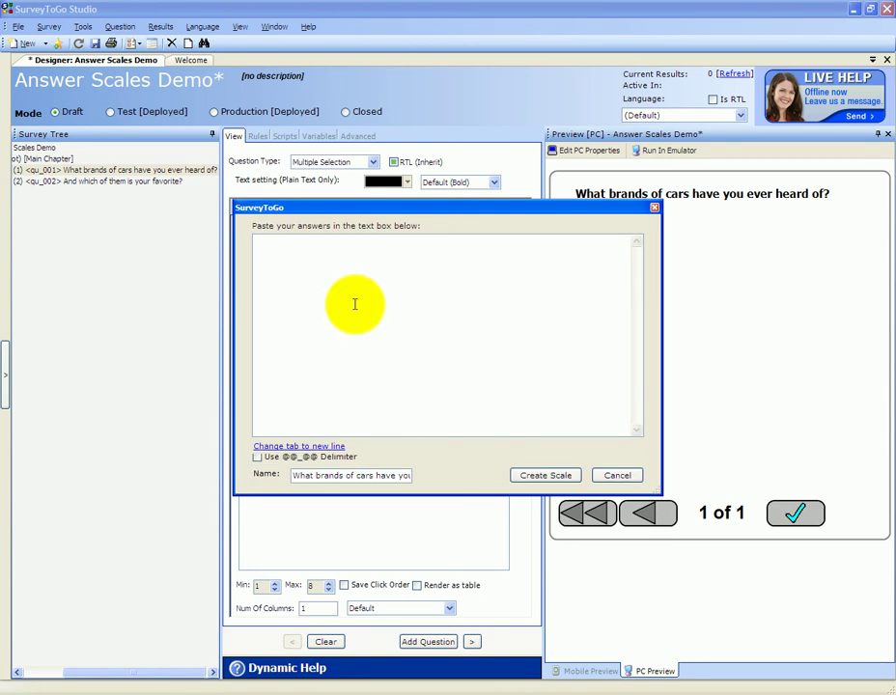
# Step: Enter Toyota, Mazda and Ford Mercedes on separate lines as the new scale's answers
pyautogui.moveTo(420, 209); pyautogui.dragTo(446, 247)
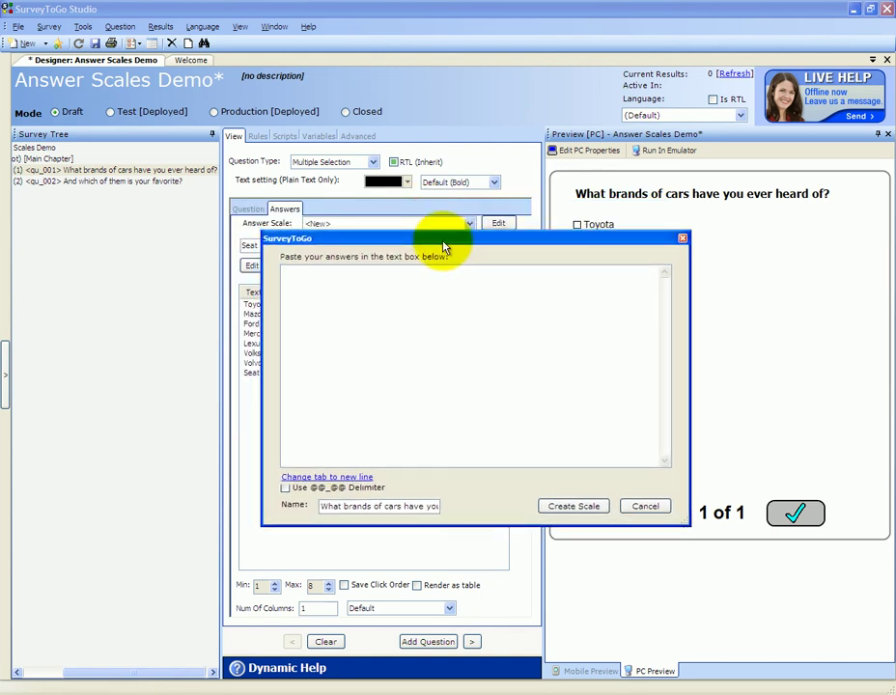
pyautogui.write('yota')
pyautogui.press('Return')
pyautogui.write('Mazda')
pyautogui.press('Return')
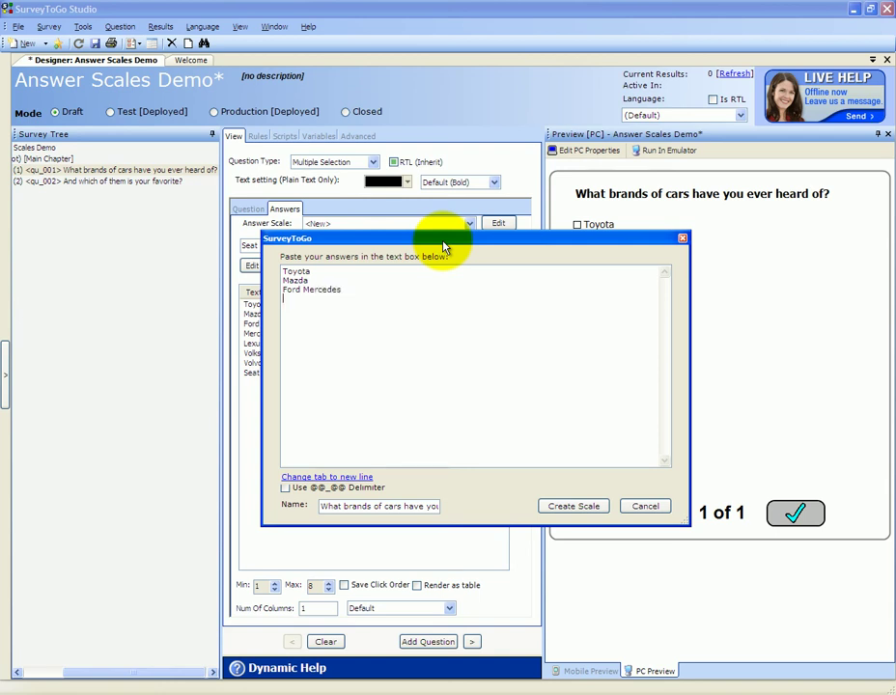
# Step: Name the scale Cars1, create it, and keep it selected as the first question's answer scale
pyautogui.click(372, 504)
pyautogui.hotkey('ctrl', 'a')
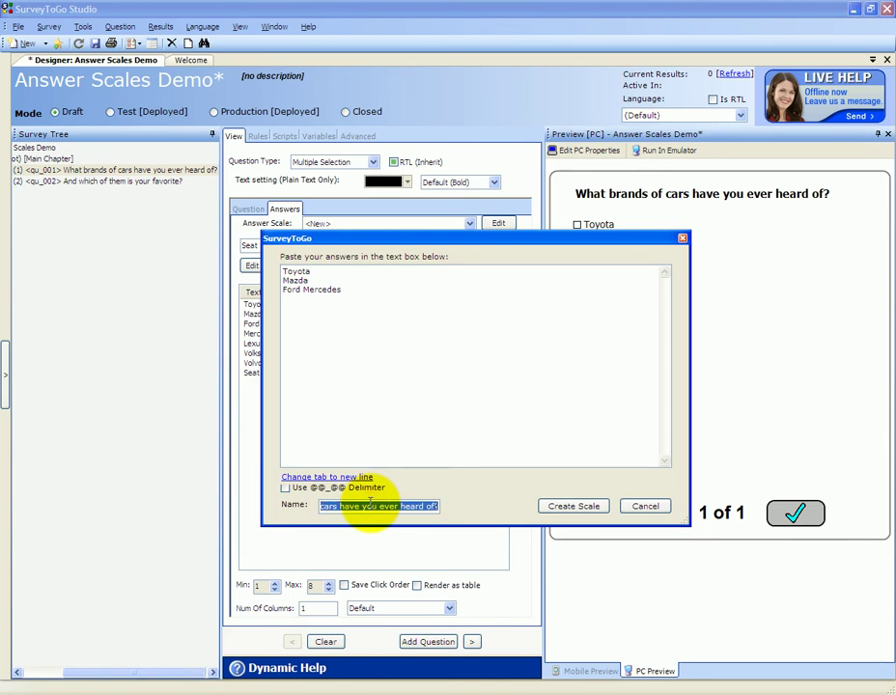
pyautogui.write('Car')
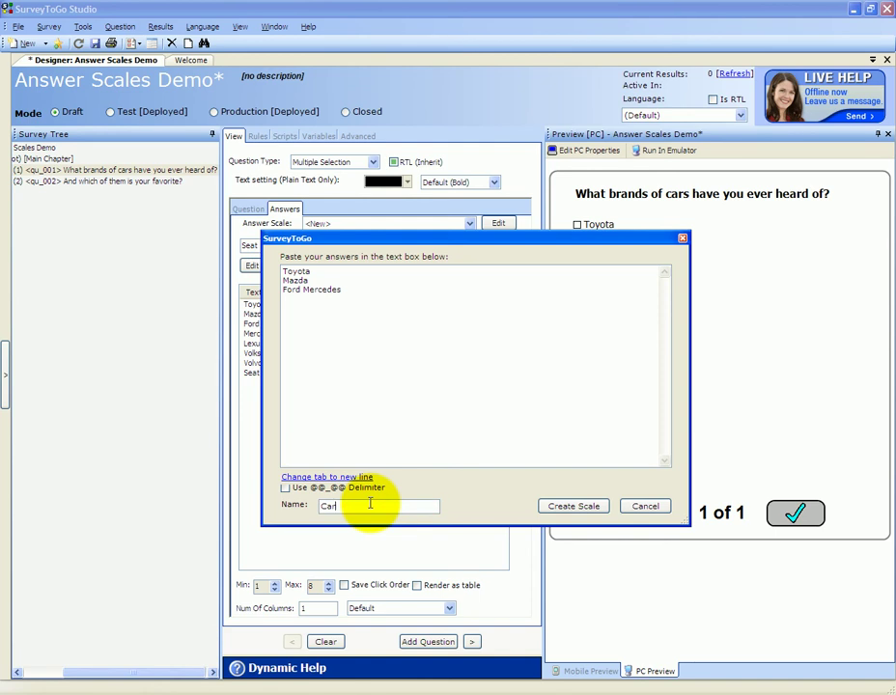
pyautogui.write('s1')
pyautogui.click(575, 506)
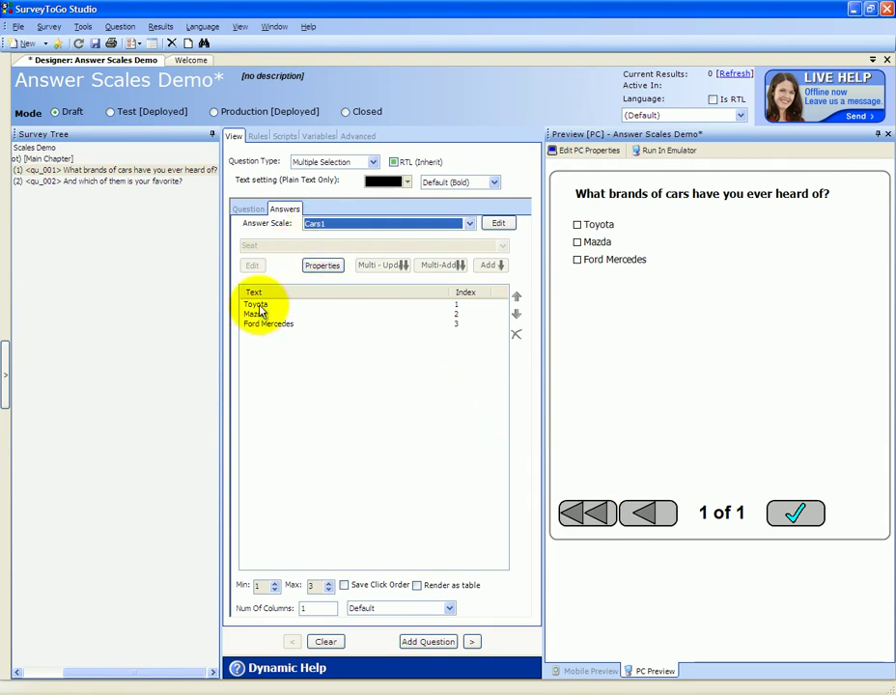
pyautogui.click(326, 223)
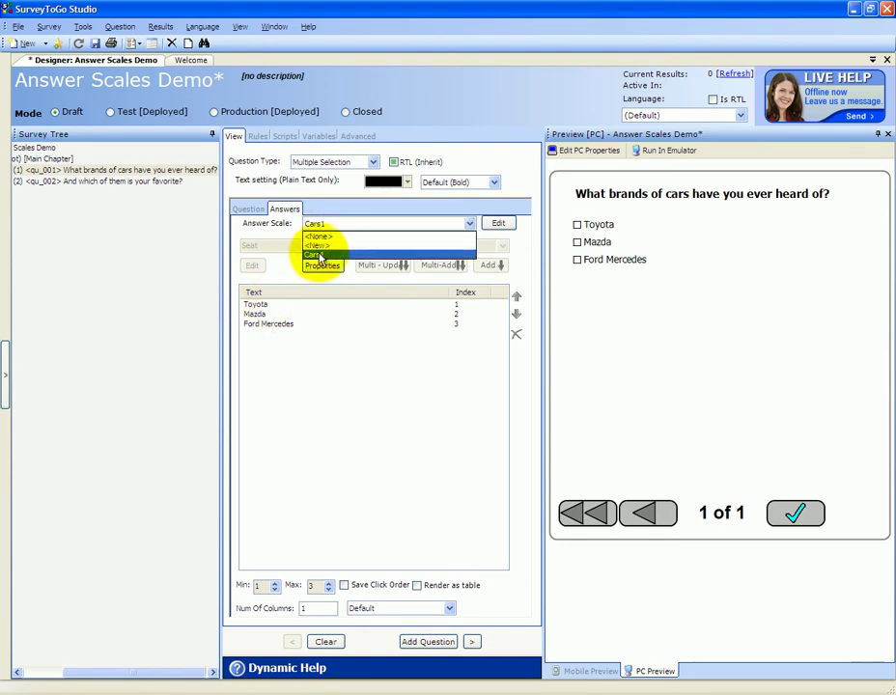
pyautogui.click(319, 255)
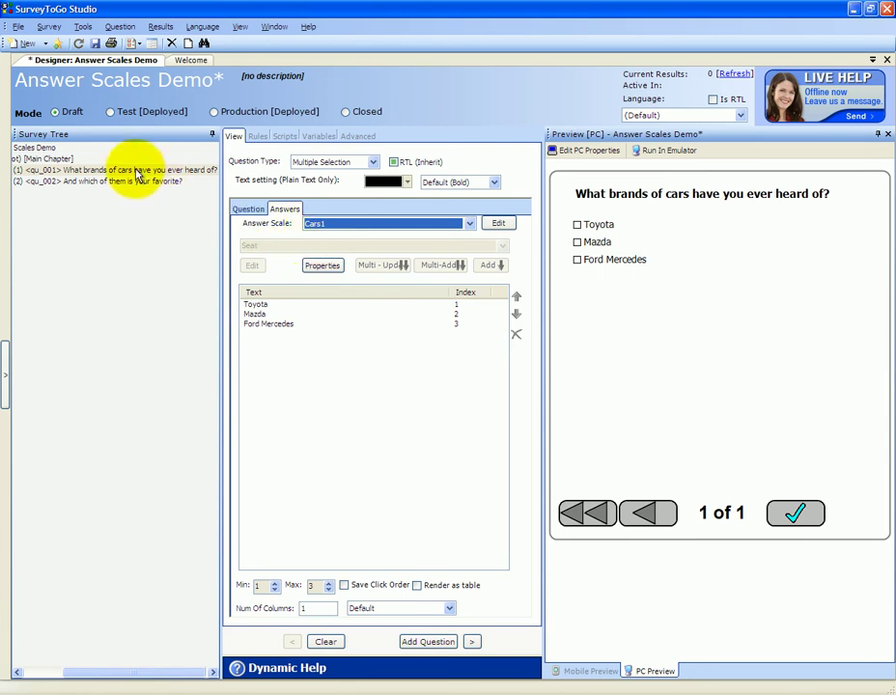
# Step: Add a question after the first one with the text "Choose a car bran:"
pyautogui.click(422, 642)
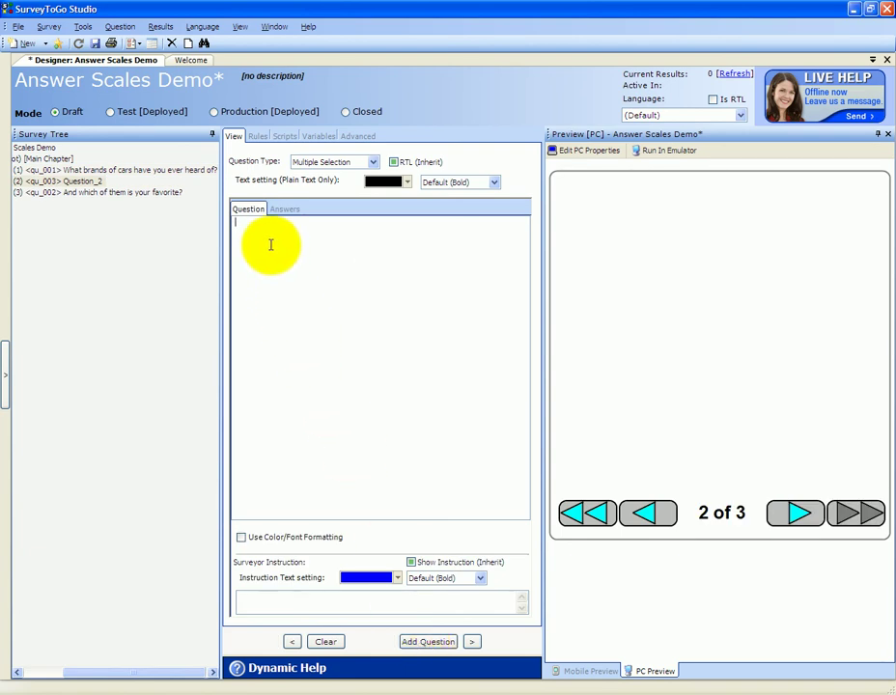
pyautogui.write('Choose a ')
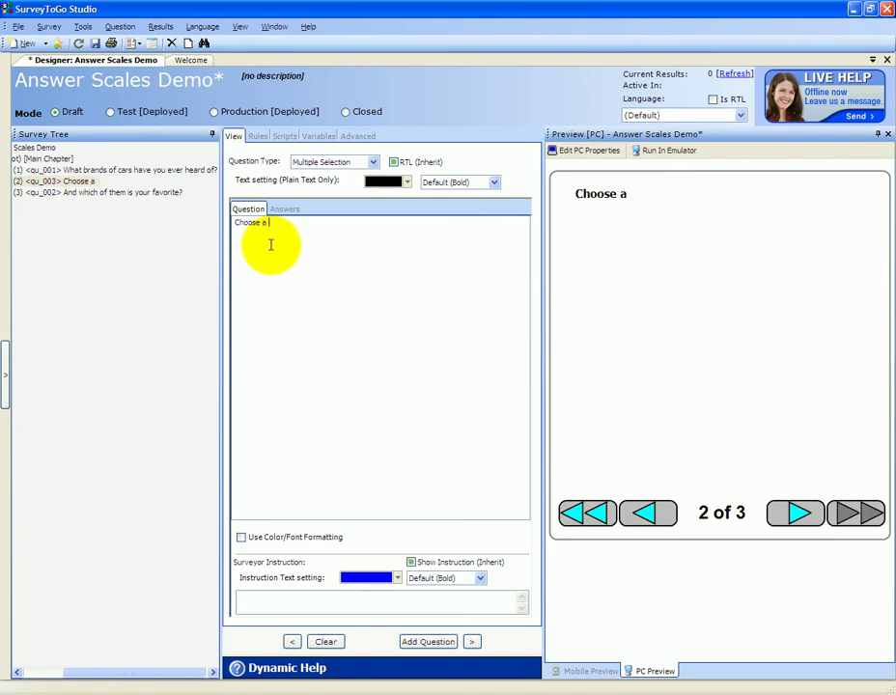
pyautogui.write('car? bran')
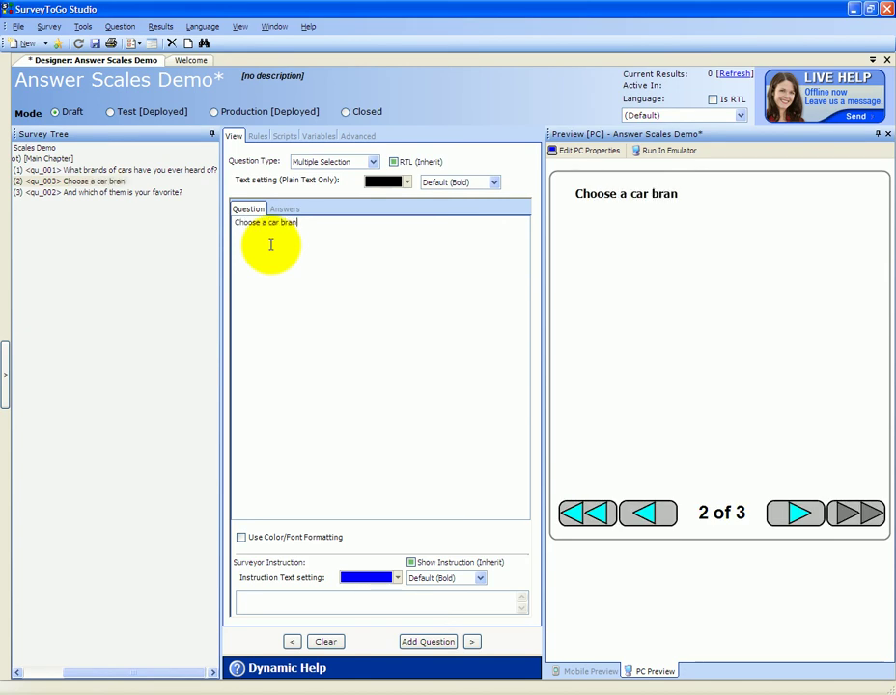
pyautogui.write(':')
# Step: Assign the Cars1 answer scale to the "Choose a car bran:" question
pyautogui.click(284, 209)
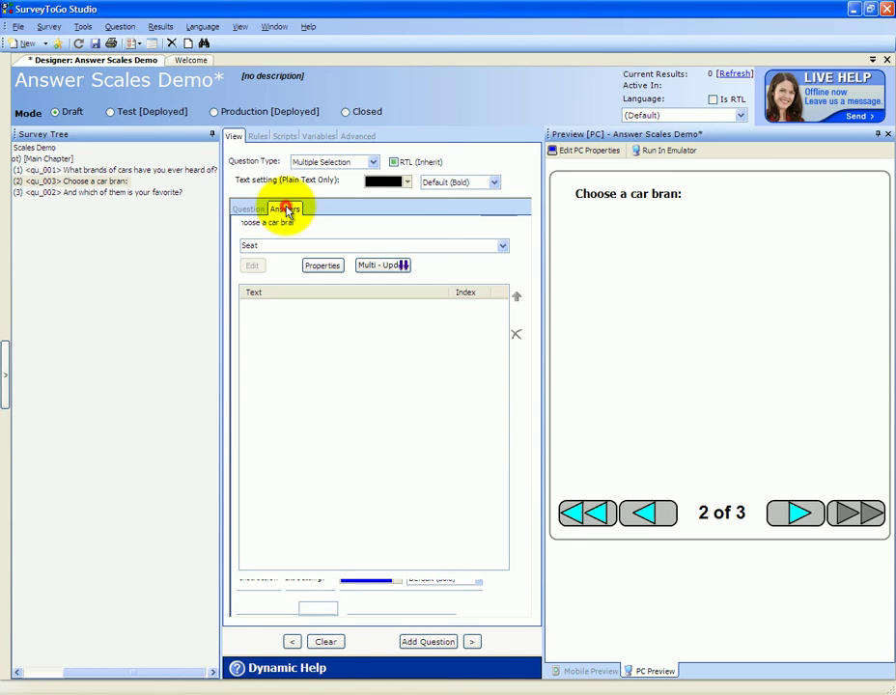
pyautogui.click(325, 224)
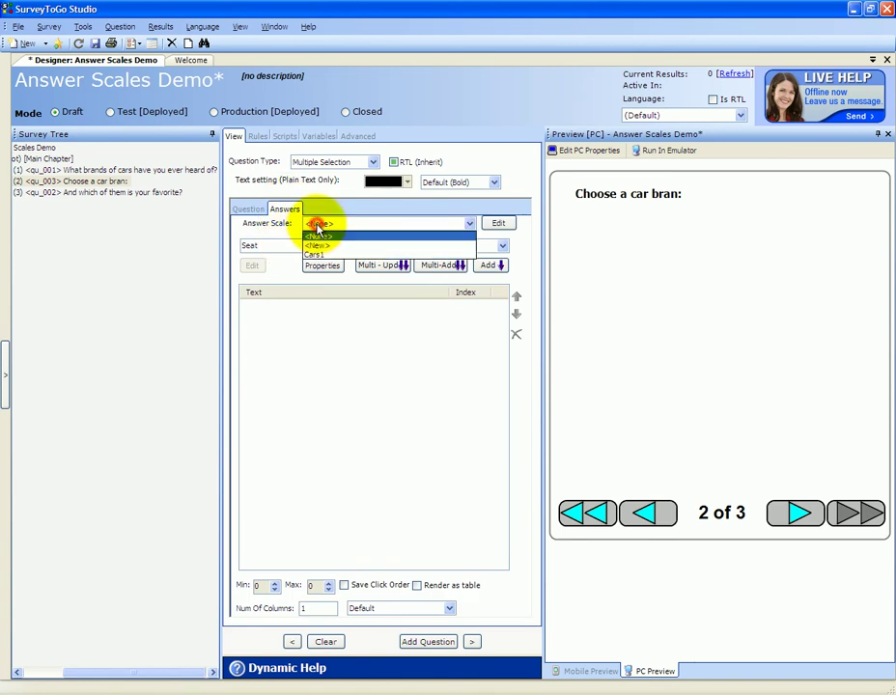
pyautogui.click(319, 249)
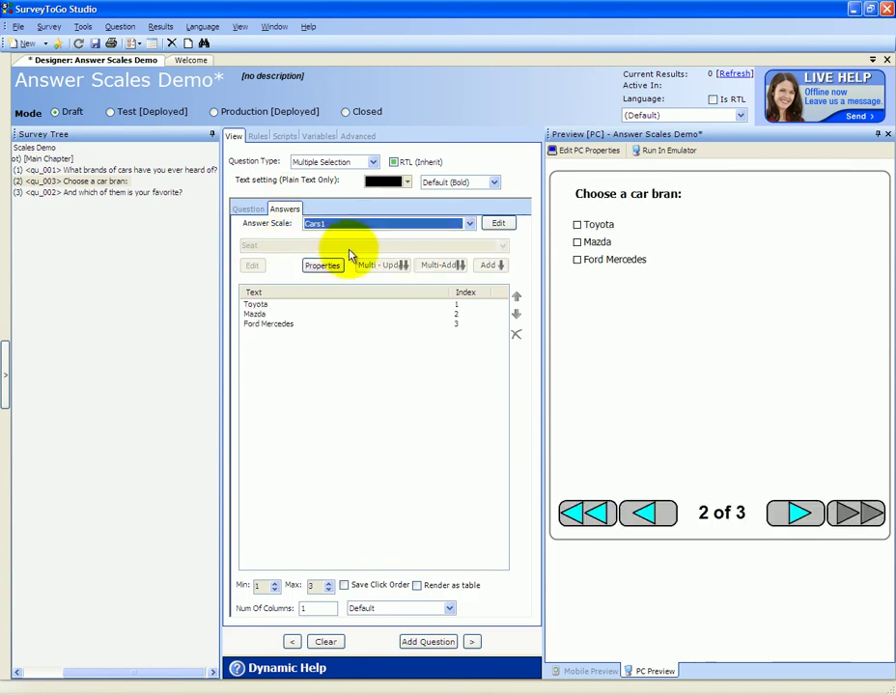
# Step: Open the Cars1 scale for editing and change its first answer to Toyota2
pyautogui.click(496, 226)
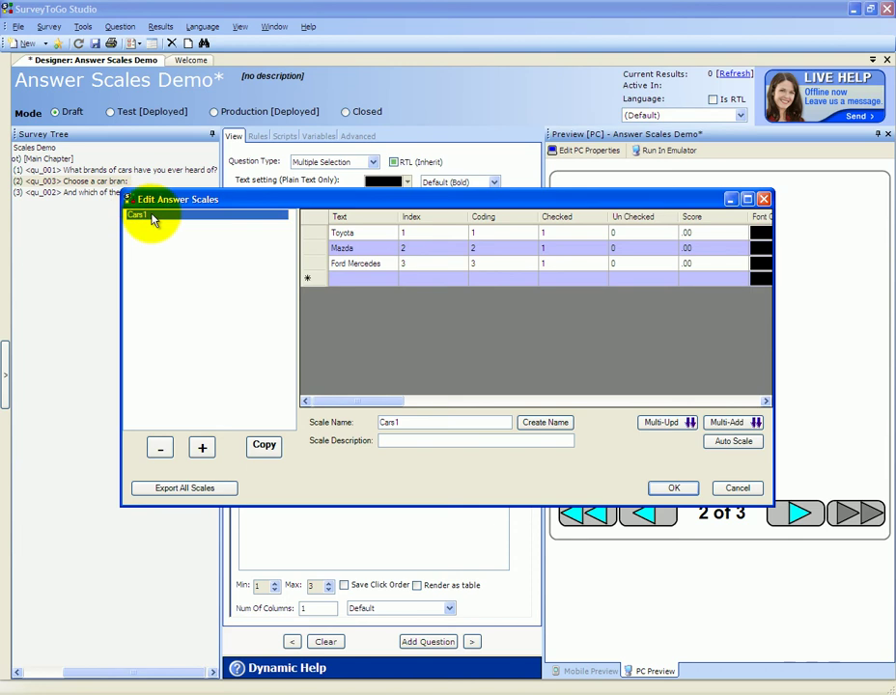
pyautogui.click(357, 234)
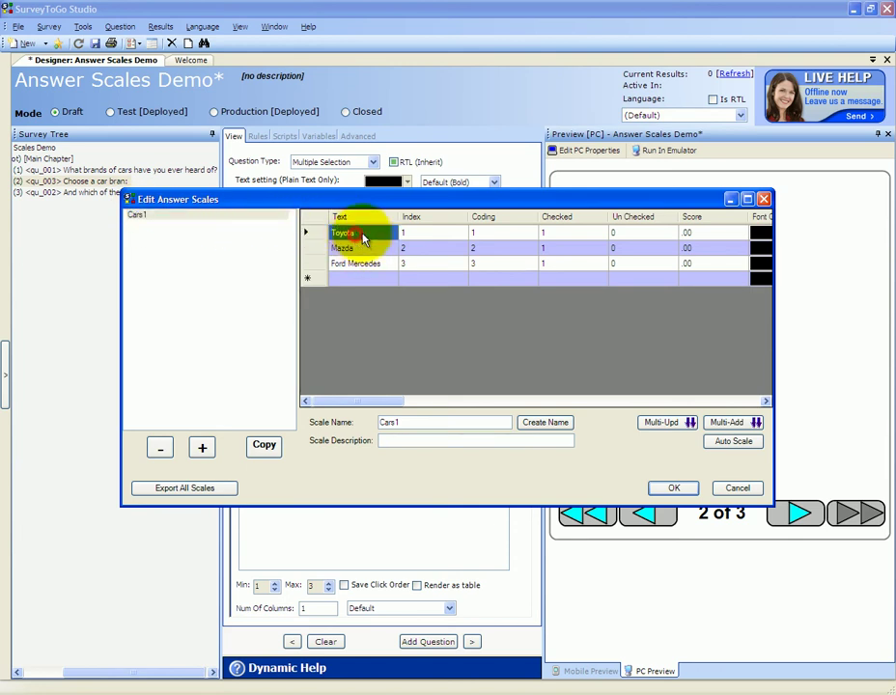
pyautogui.click(360, 233)
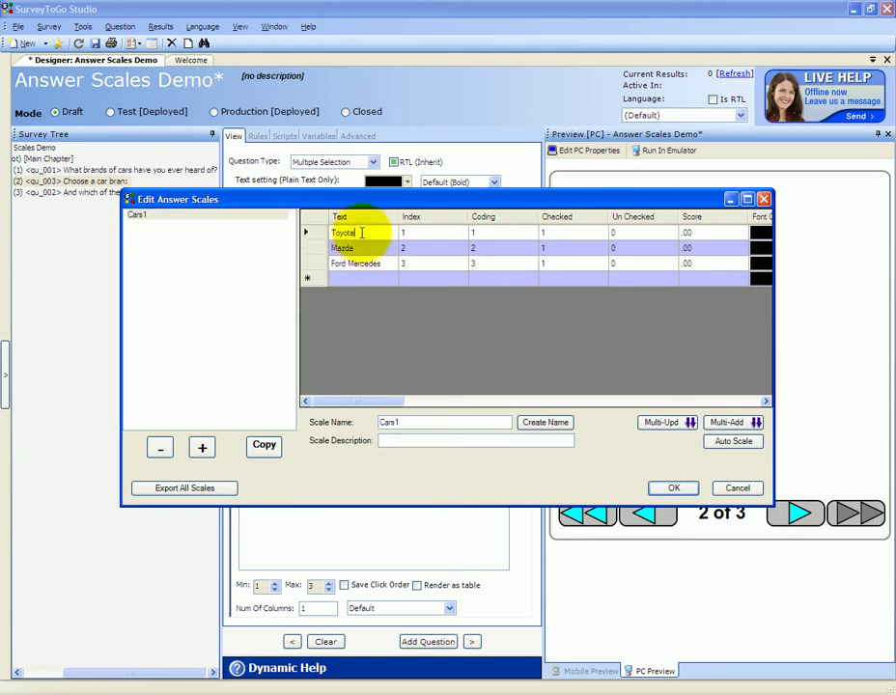
pyautogui.write('2')
# Step: Add Seat as a fourth answer in the Cars1 scale and save the scale changes
pyautogui.click(359, 279)
pyautogui.click(355, 279)
pyautogui.write('Seat')
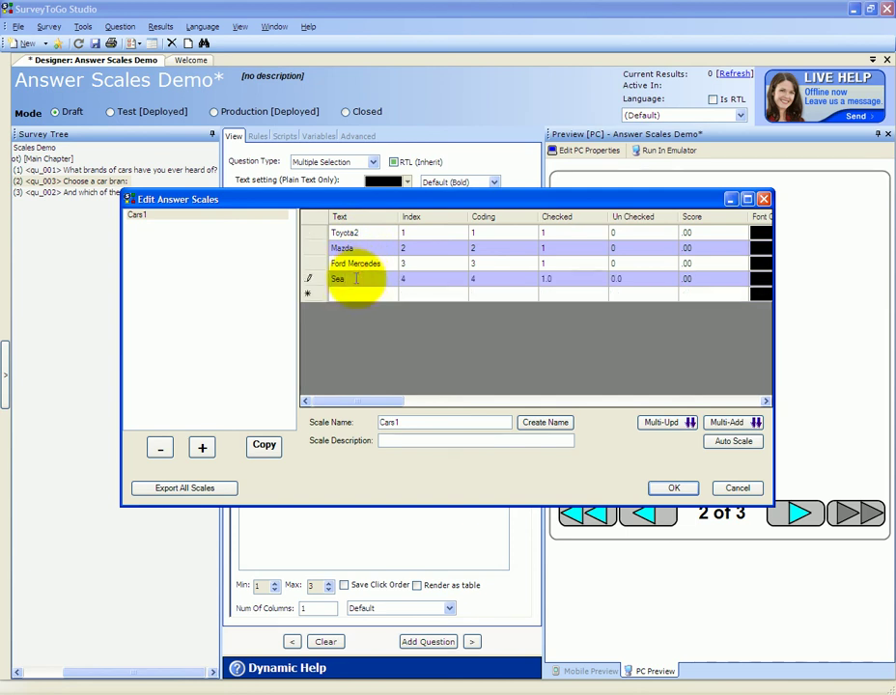
pyautogui.click(673, 487)
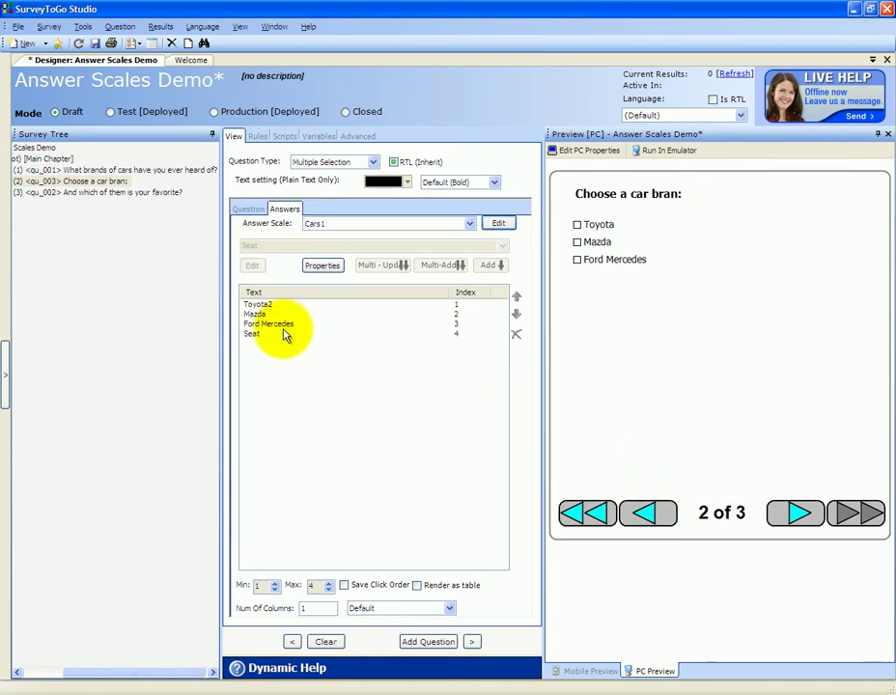
# Step: Check the updated Cars1 answers in the "Choose a car bran:" question and in the first question
pyautogui.click(268, 305)
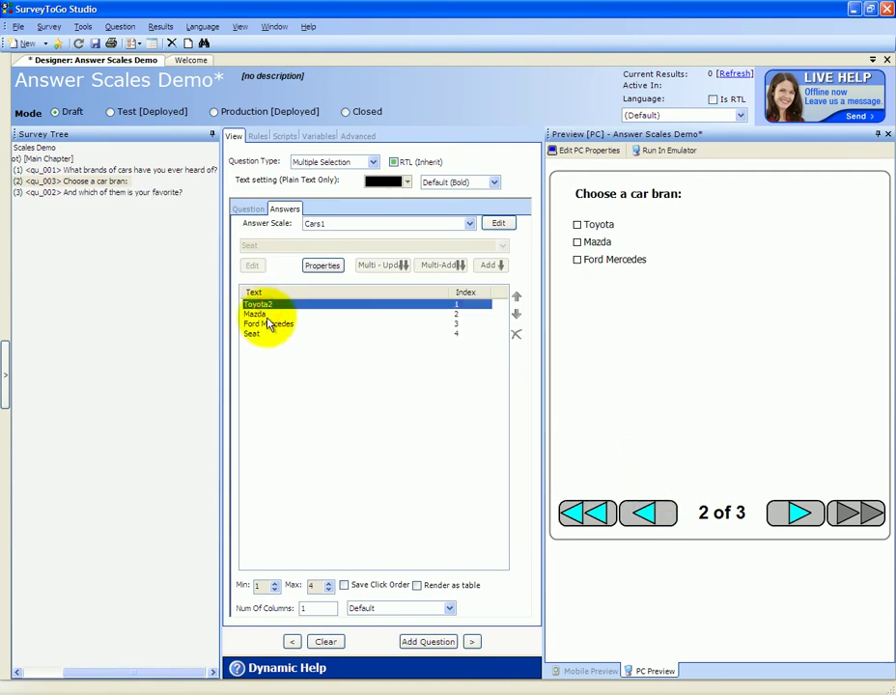
pyautogui.click(259, 334)
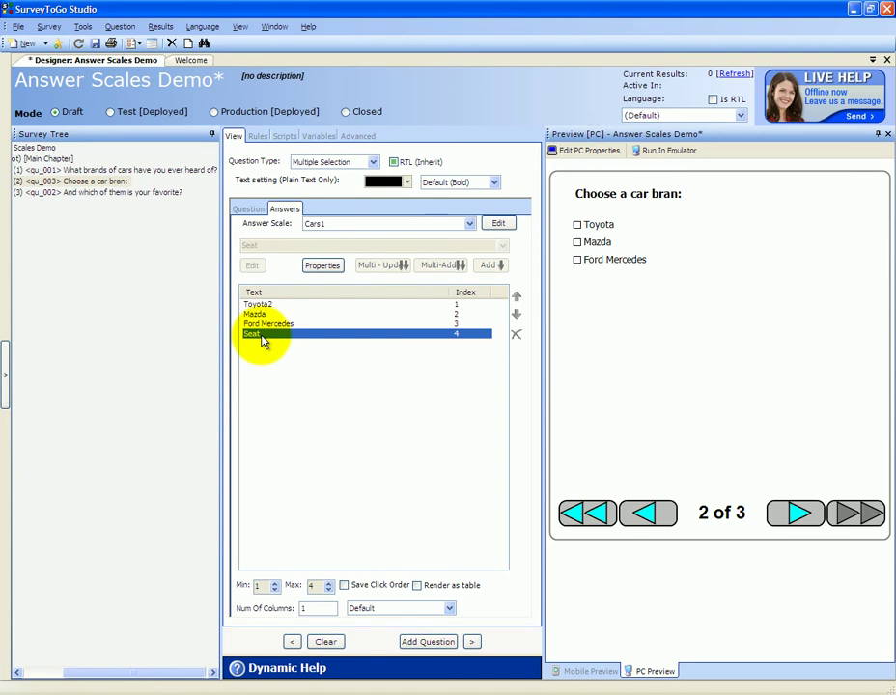
pyautogui.click(69, 170)
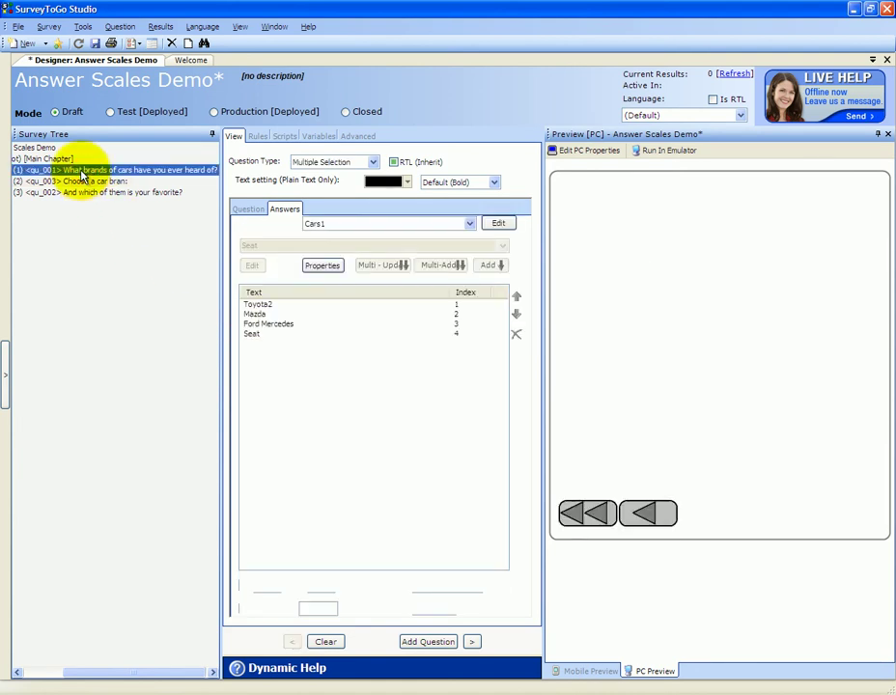
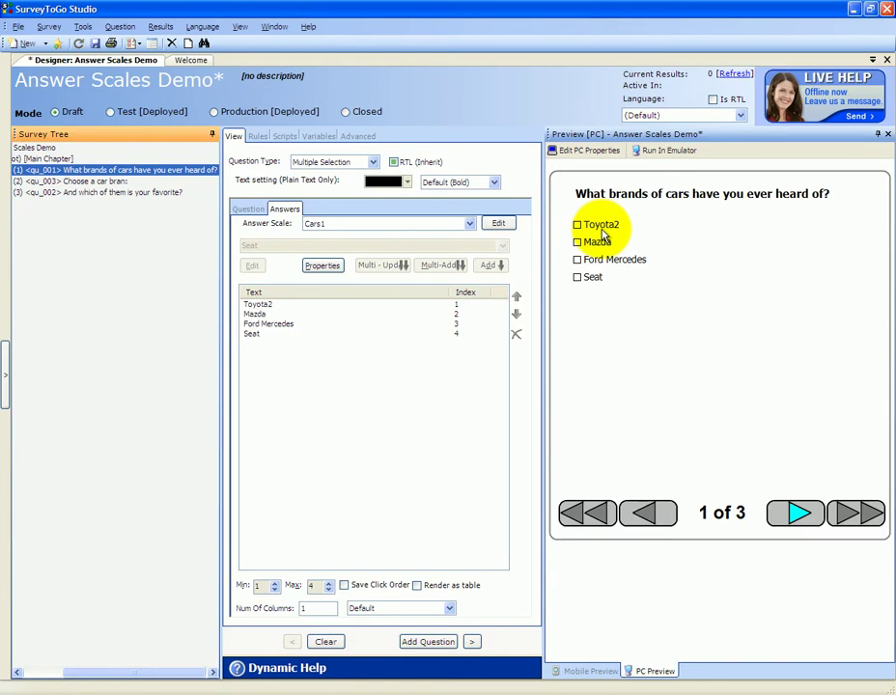
# Step: Turn the existing answers of the "And which of them is your favorite?" question into an answer scale and check its scale list
pyautogui.click(116, 196)
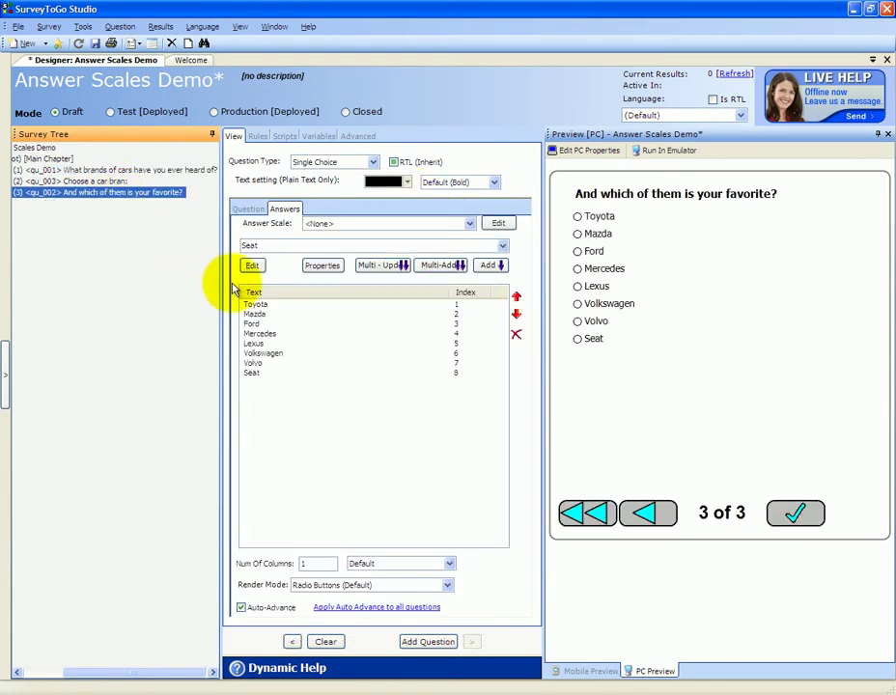
pyautogui.moveTo(304, 394); pyautogui.dragTo(242, 307)
pyautogui.click(282, 403)
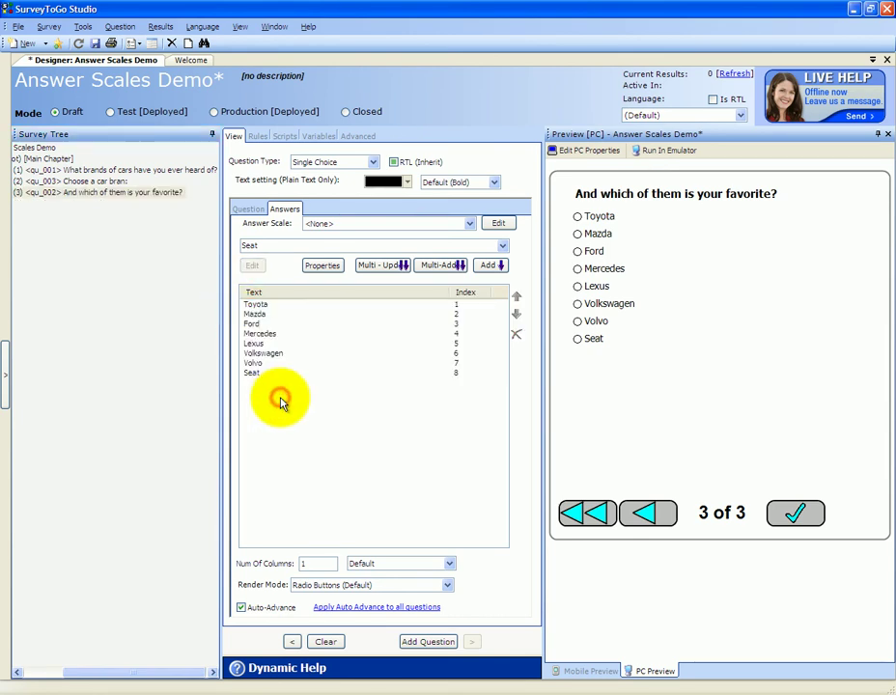
pyautogui.rightClick(133, 196)
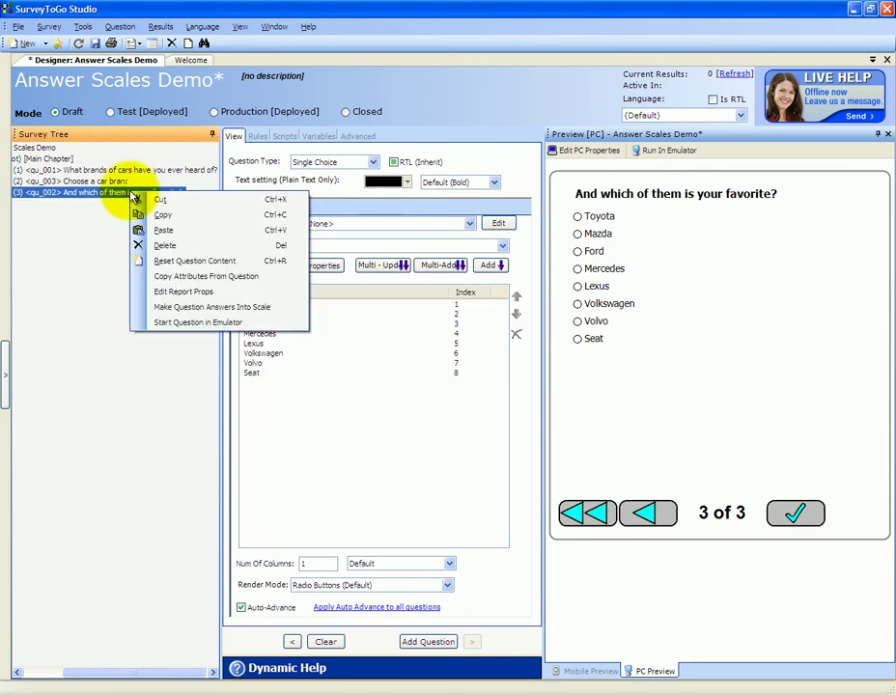
pyautogui.click(240, 307)
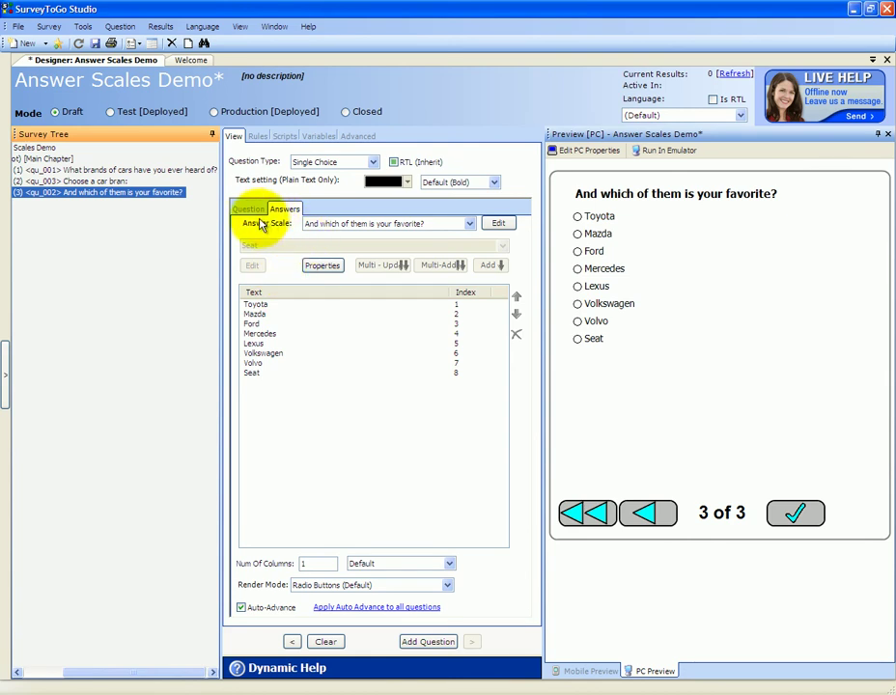
pyautogui.click(327, 223)
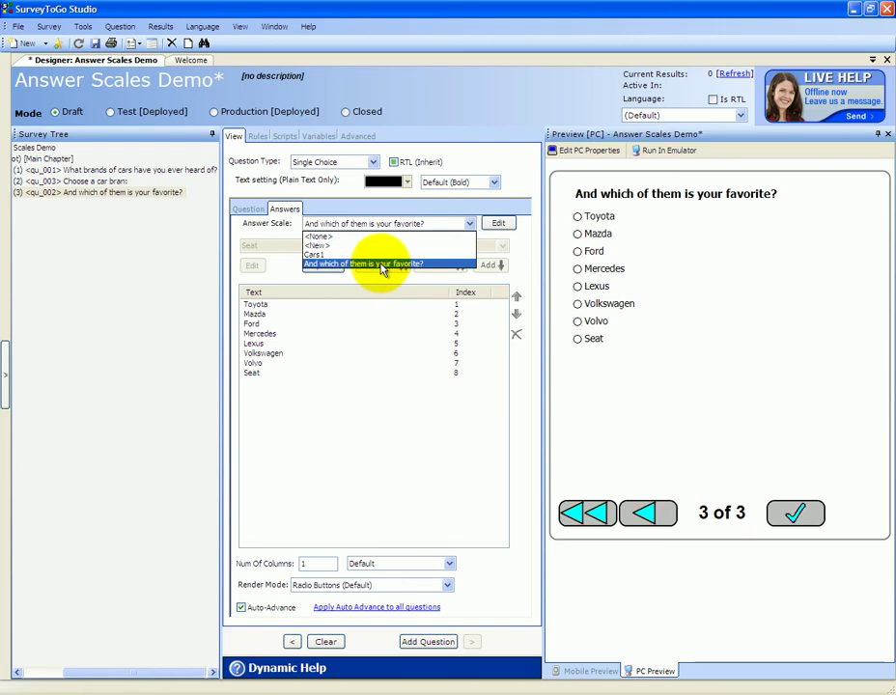
pyautogui.click(391, 226)
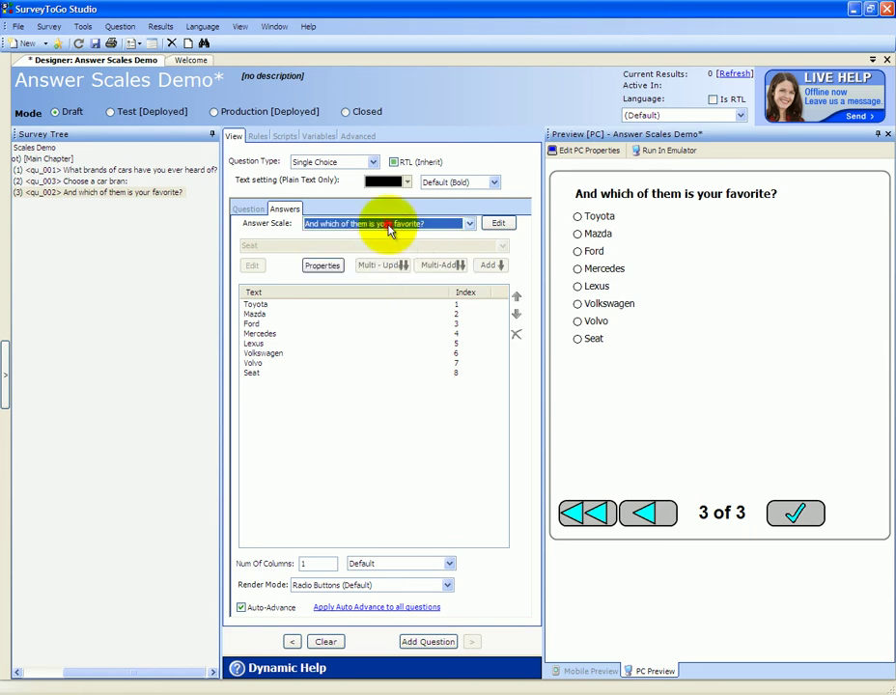
# Step: Rename the scale made from the favorite-brand question as Cars2 and save it
pyautogui.click(495, 223)
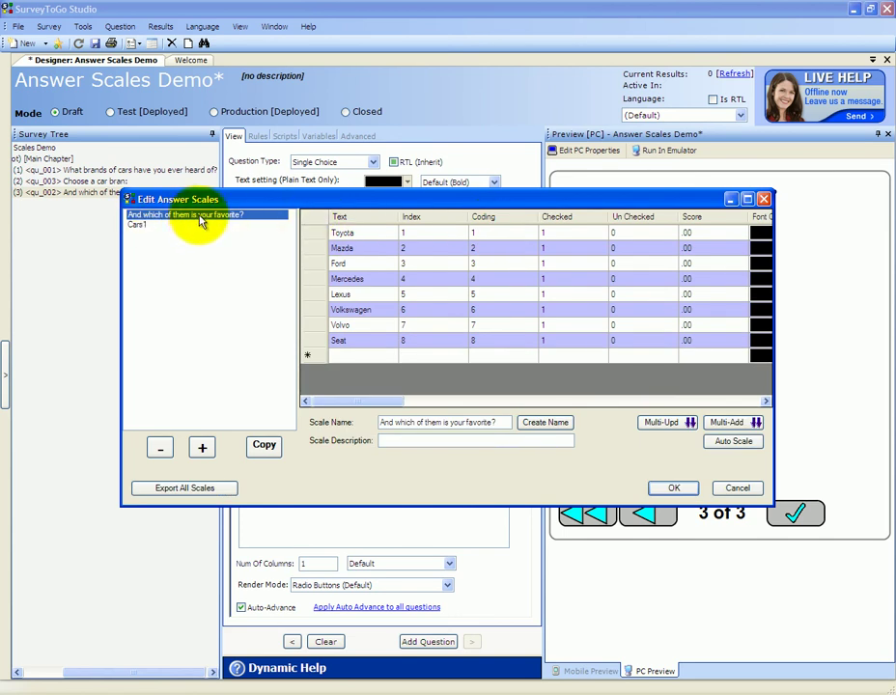
pyautogui.moveTo(507, 422); pyautogui.dragTo(372, 424)
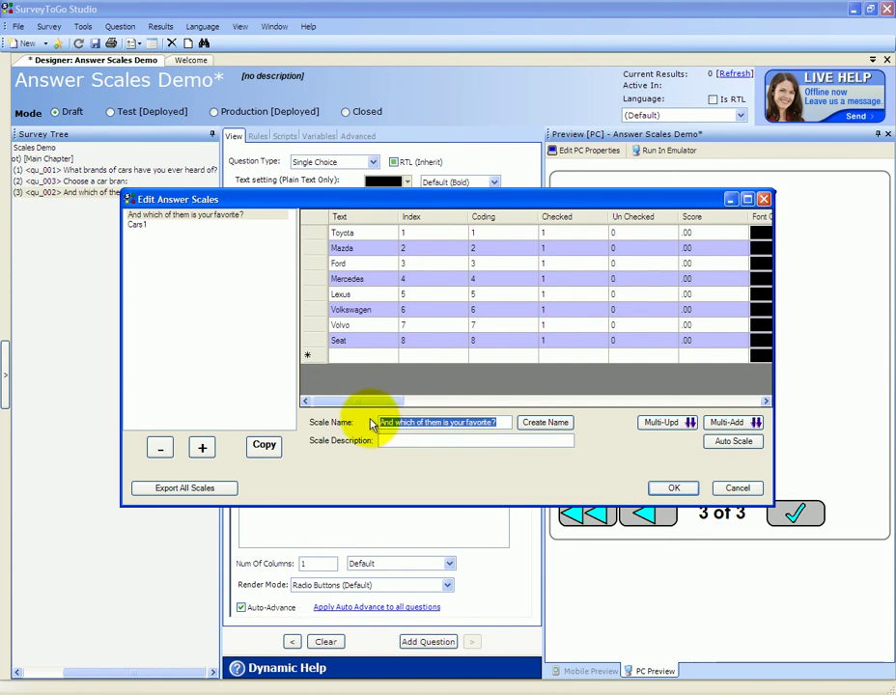
pyautogui.write('Cars2')
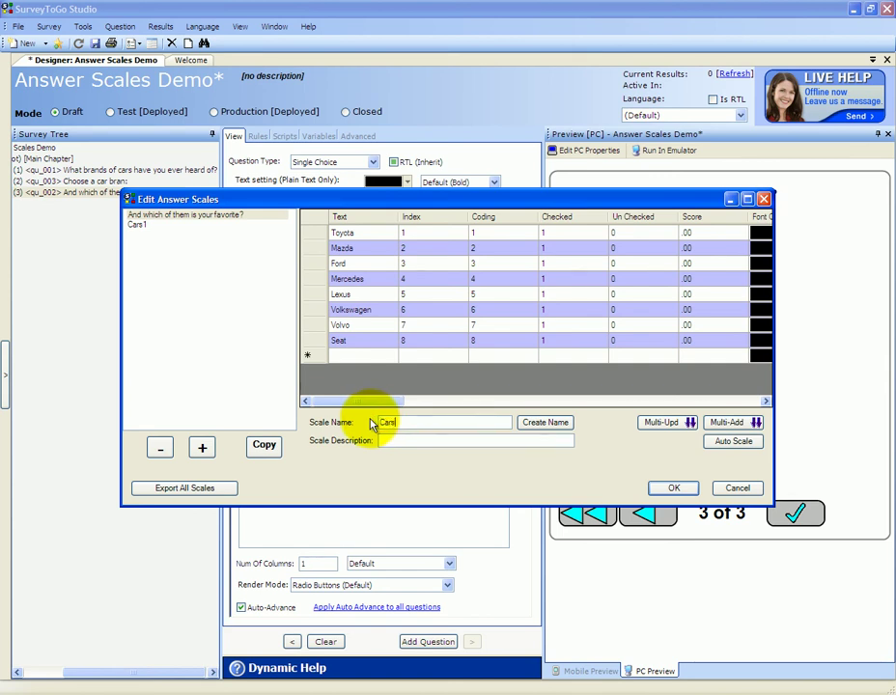
pyautogui.click(668, 488)
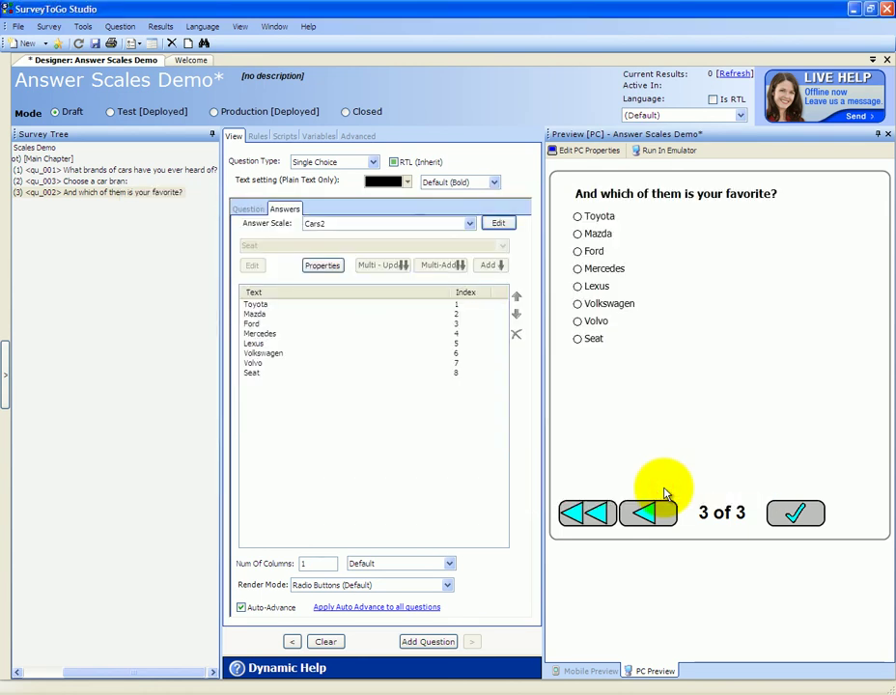
# Step: Switch the favorite-brand question's answer scale to Cars1 and back to Cars2
pyautogui.click(336, 225)
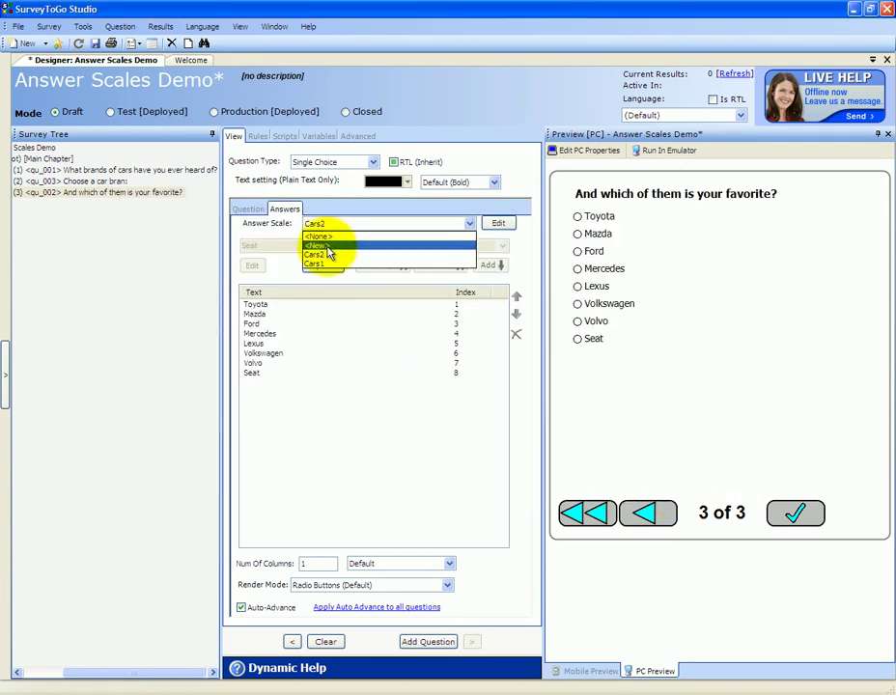
pyautogui.click(328, 265)
pyautogui.click(340, 224)
pyautogui.click(326, 254)
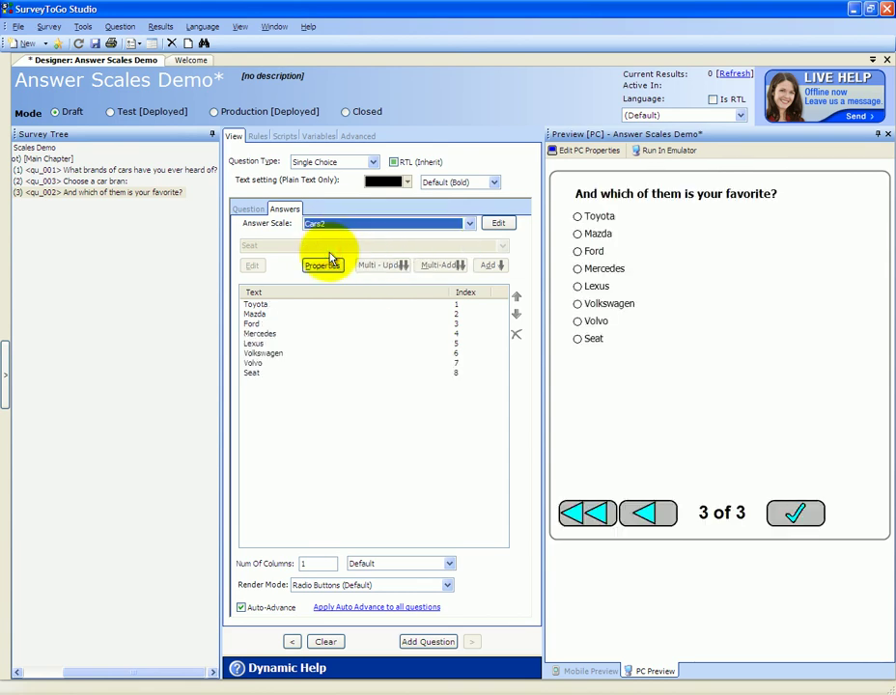
# Step: Add a Single Choice Grid question after the favorite-brand question
pyautogui.moveTo(113, 673); pyautogui.dragTo(30, 675)
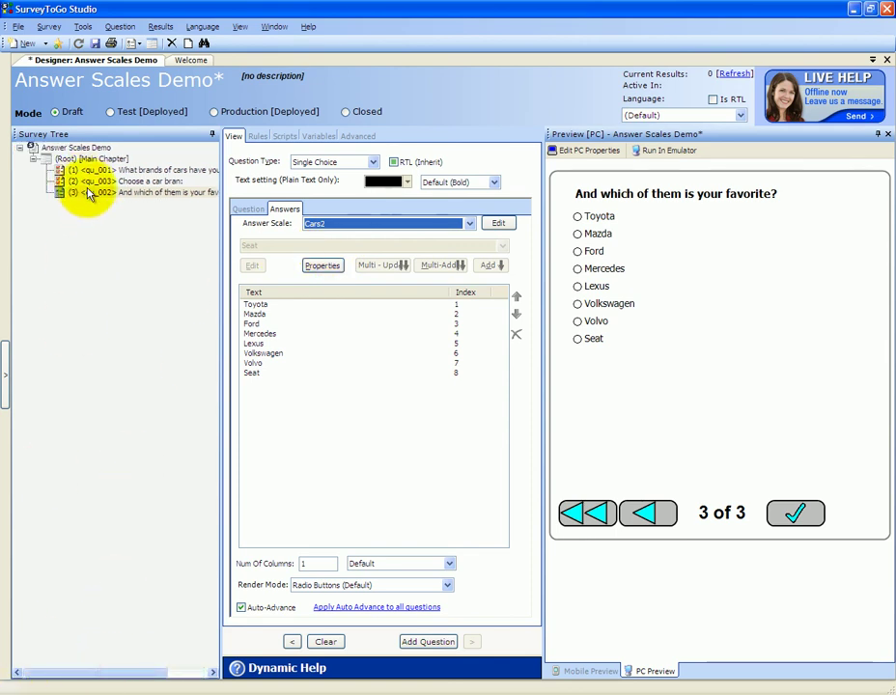
pyautogui.click(120, 26)
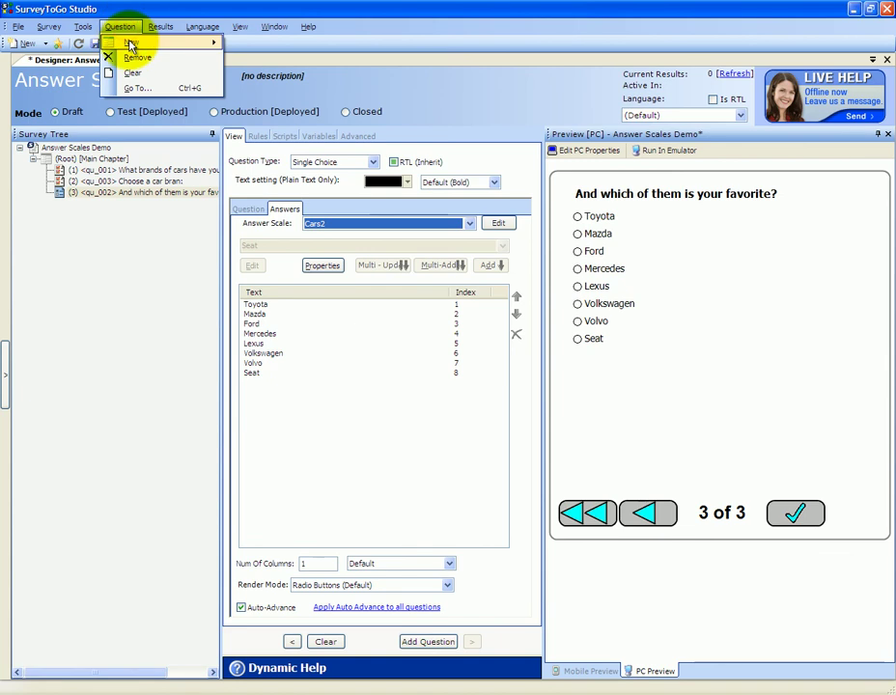
pyautogui.moveTo(200, 44)
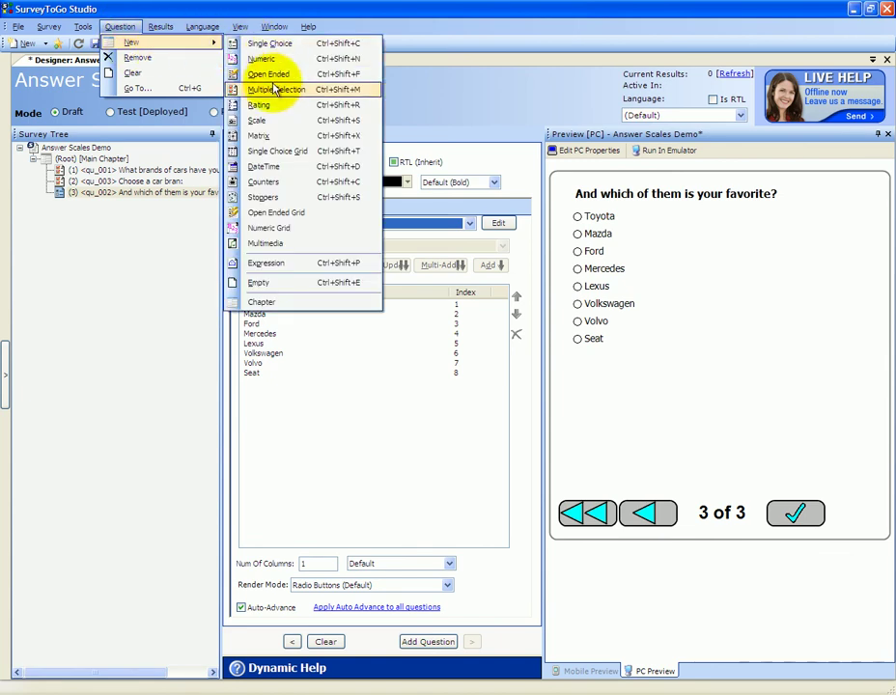
pyautogui.click(281, 157)
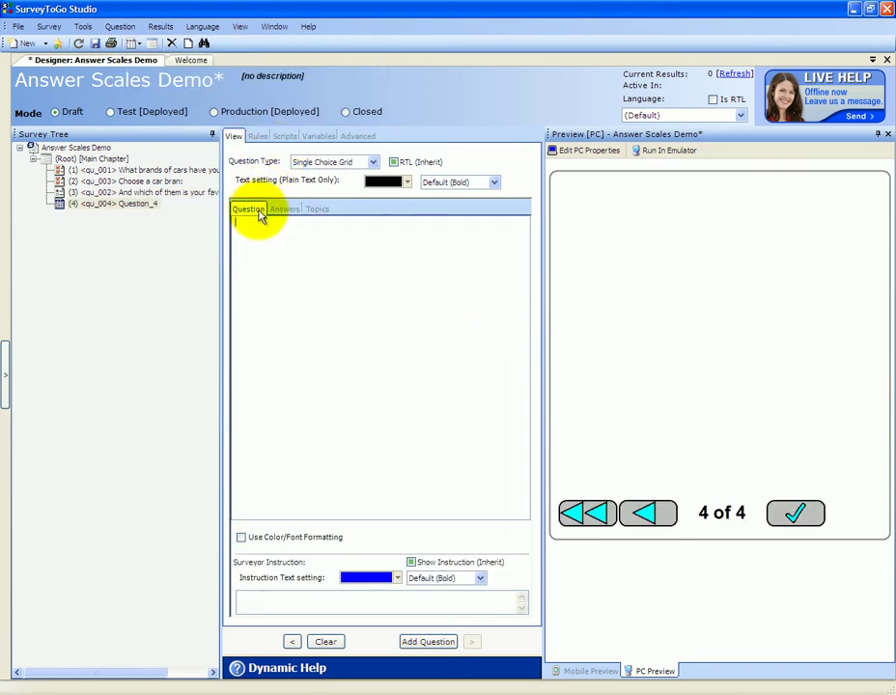
# Step: Enter "Rate the following brands of cars:" as the grid question's text
pyautogui.click(280, 223)
pyautogui.write('Rate th')
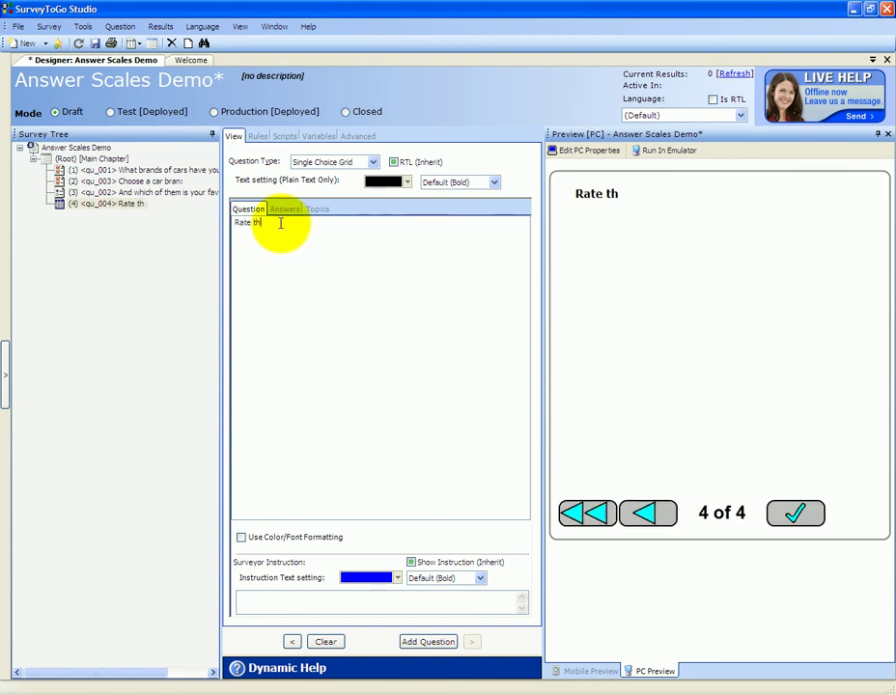
pyautogui.write('e following brands of bar')
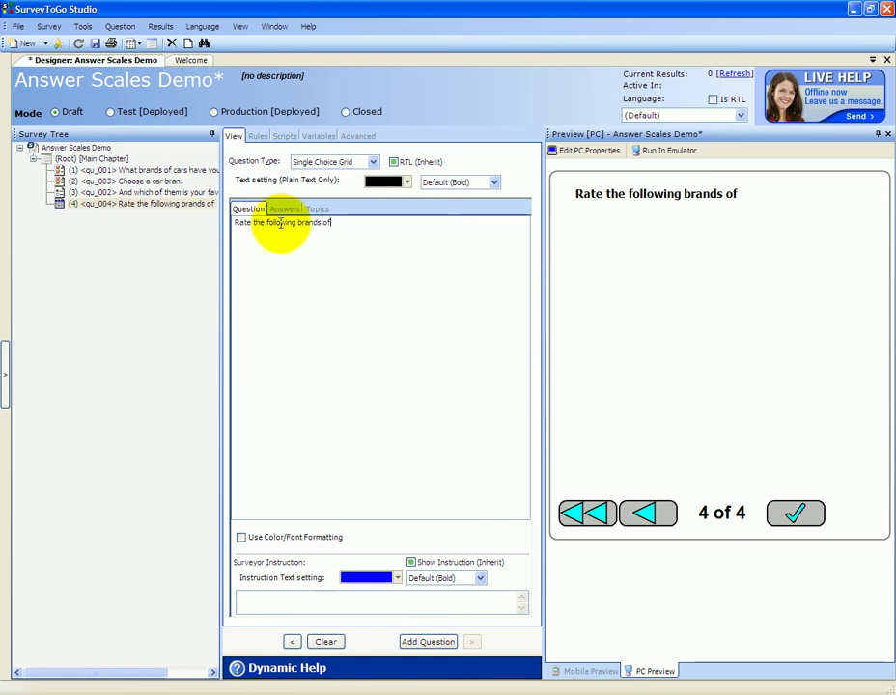
pyautogui.press('BackSpace')
pyautogui.press('BackSpace')
pyautogui.write('var')
pyautogui.press('BackSpace')
pyautogui.press('BackSpace')
pyautogui.press('BackSpace')
pyautogui.write('cars:')
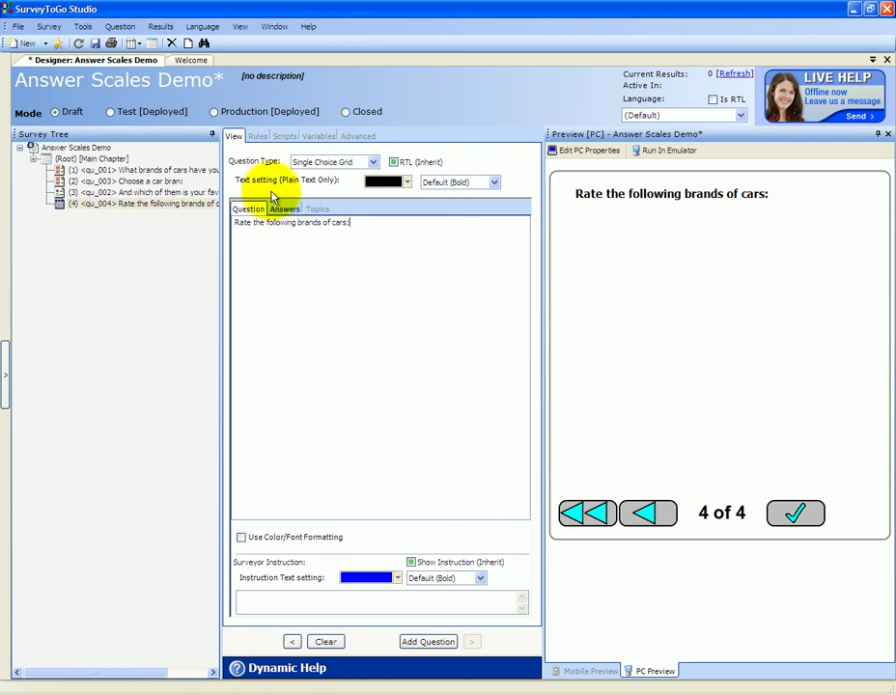
# Step: Add the answers 1, 2, 3, 4 and 5 to the grid question
pyautogui.click(285, 212)
pyautogui.doubleClick(276, 245)
pyautogui.write('1')
pyautogui.press('Return')
pyautogui.write('2')
pyautogui.press('Return')
pyautogui.write('3')
pyautogui.press('Return')
pyautogui.write('4')
pyautogui.press('Return')
pyautogui.write('5')
pyautogui.press('Return')
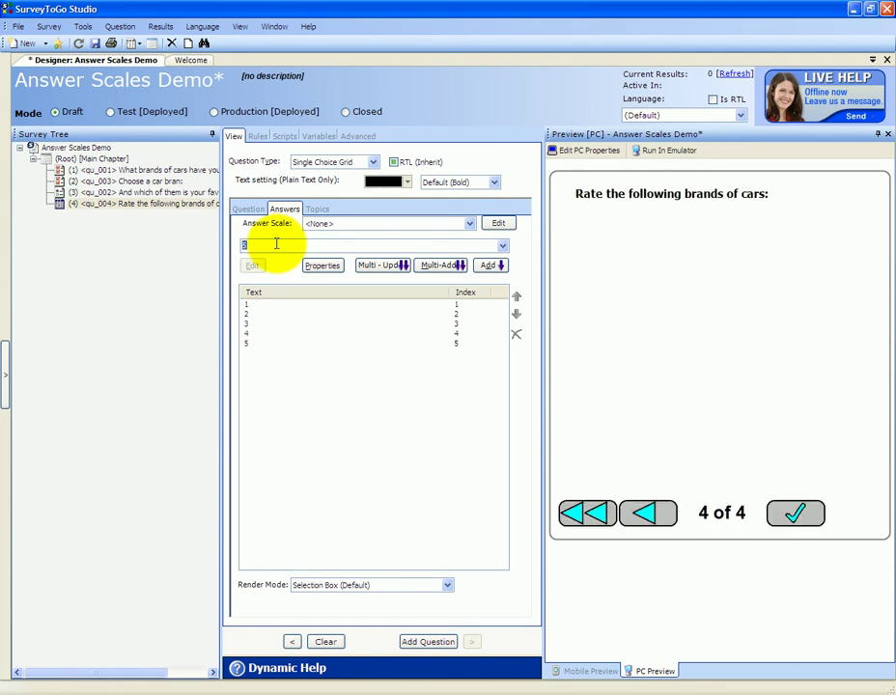
# Step: Set the grid question's topic scale to Cars2
pyautogui.click(318, 209)
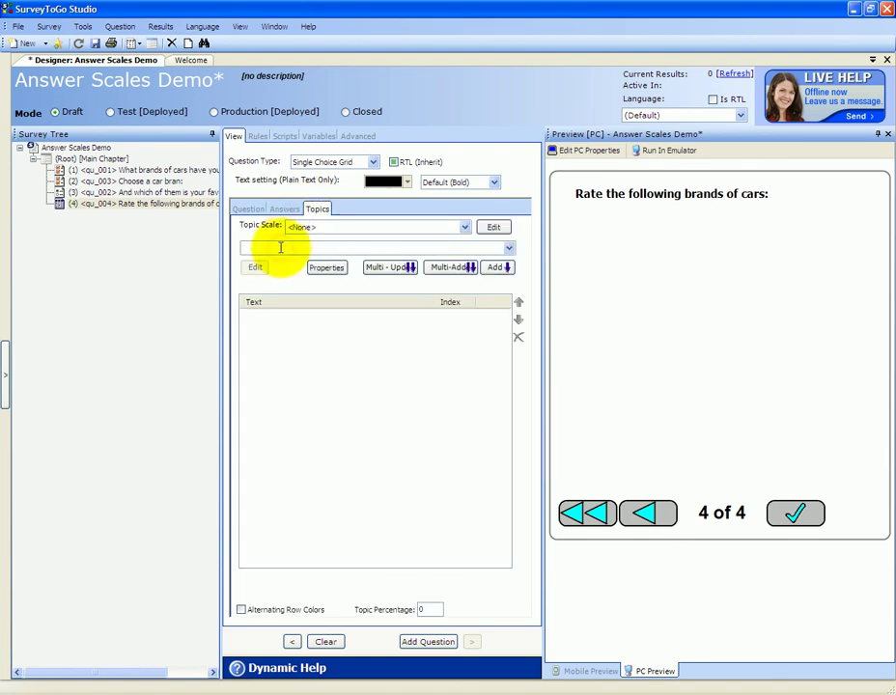
pyautogui.click(307, 229)
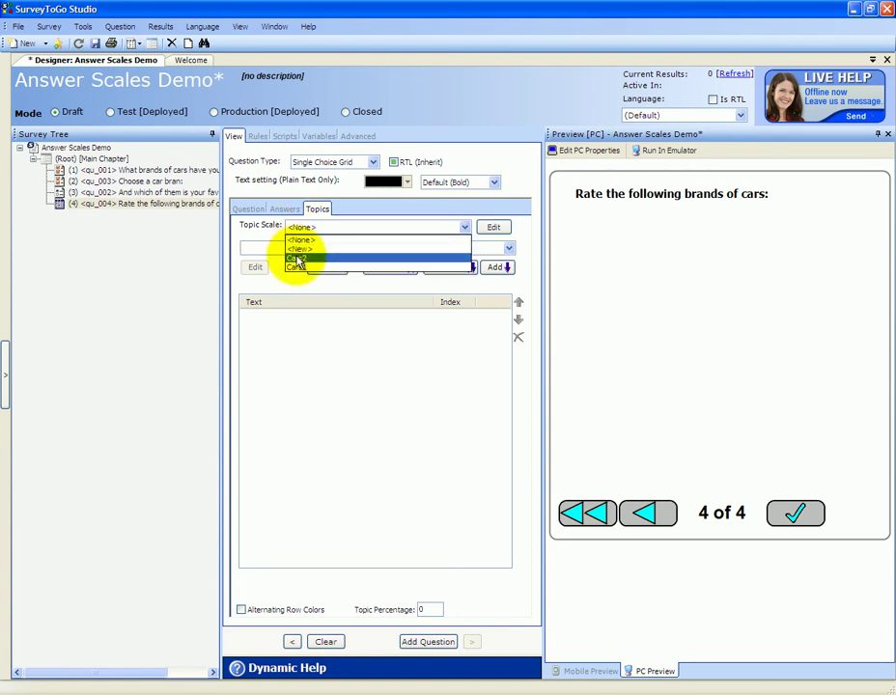
pyautogui.click(297, 258)
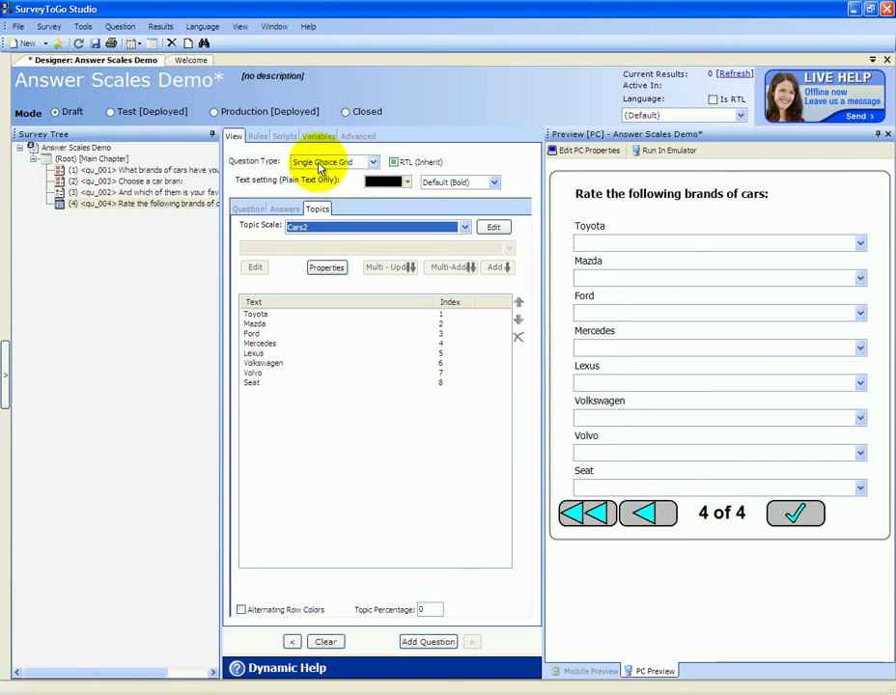
# Step: Check the Toyota rating choices in the preview and the grid question's options for making answers or topics into a scale
pyautogui.click(618, 245)
pyautogui.click(617, 246)
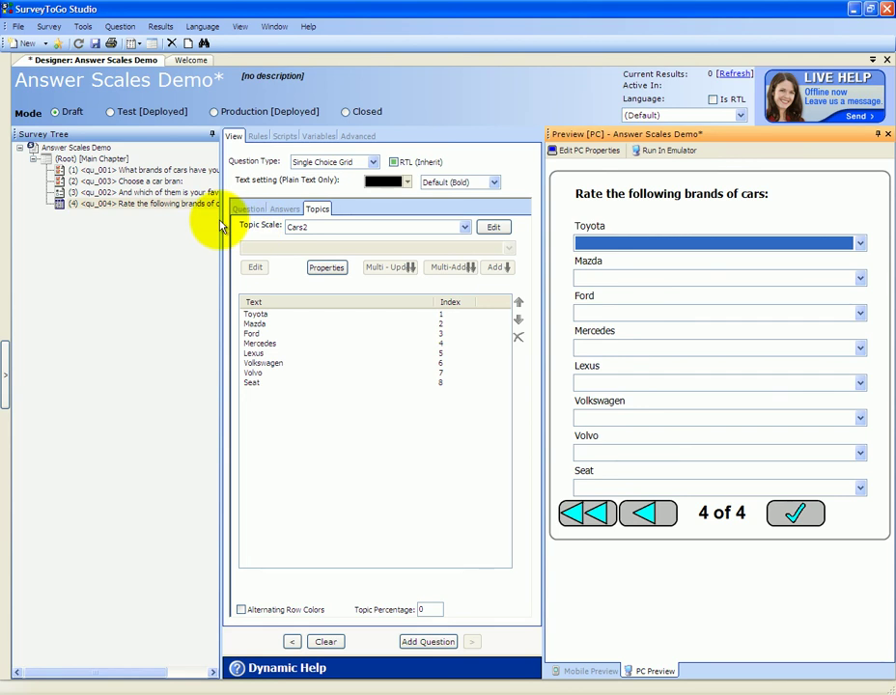
pyautogui.rightClick(159, 212)
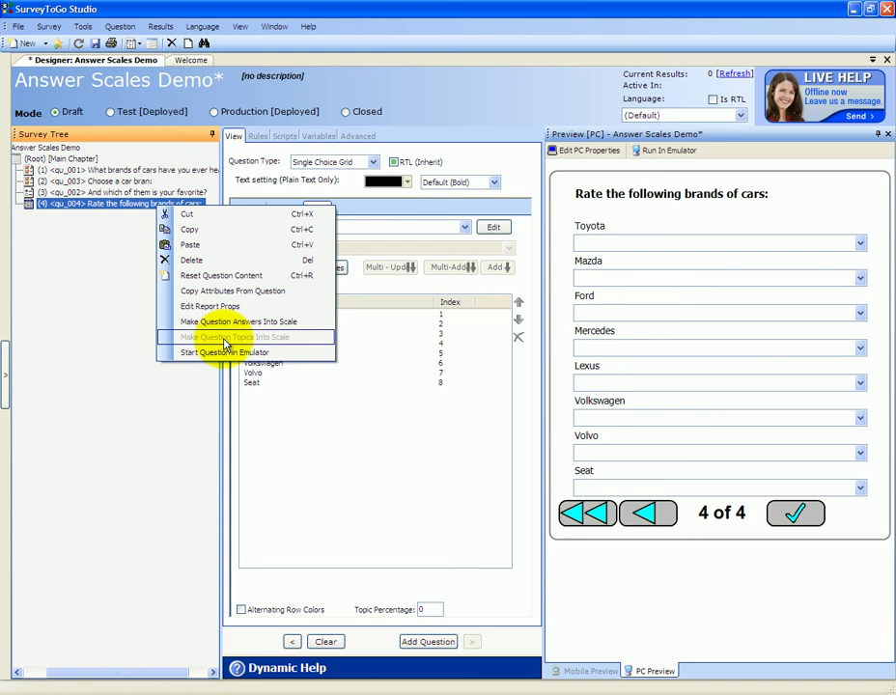
# Step: View the answer properties of Toyota2 in the "Choose a car bran:" question and close them without changes
pyautogui.click(100, 182)
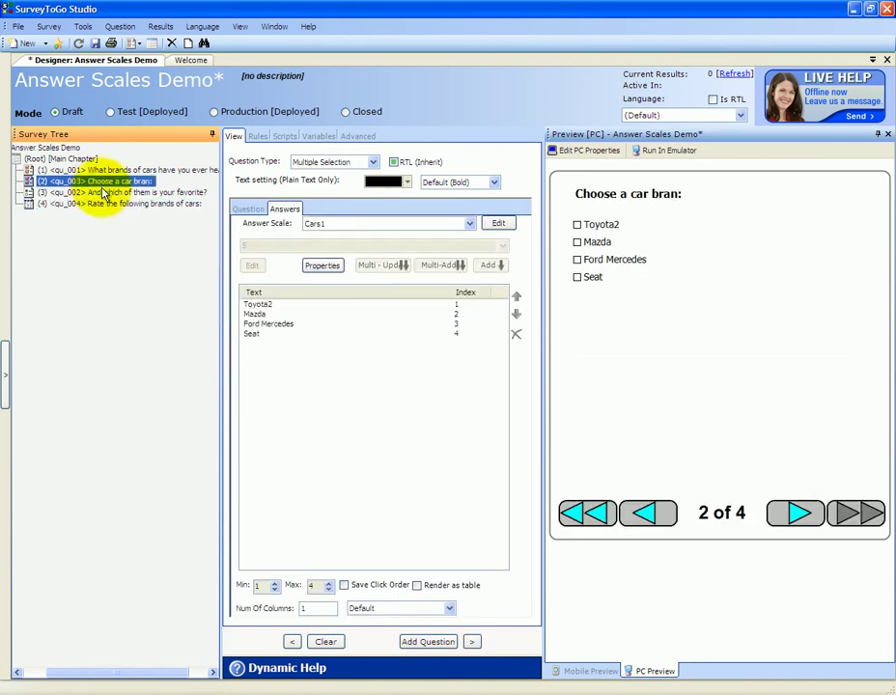
pyautogui.click(258, 309)
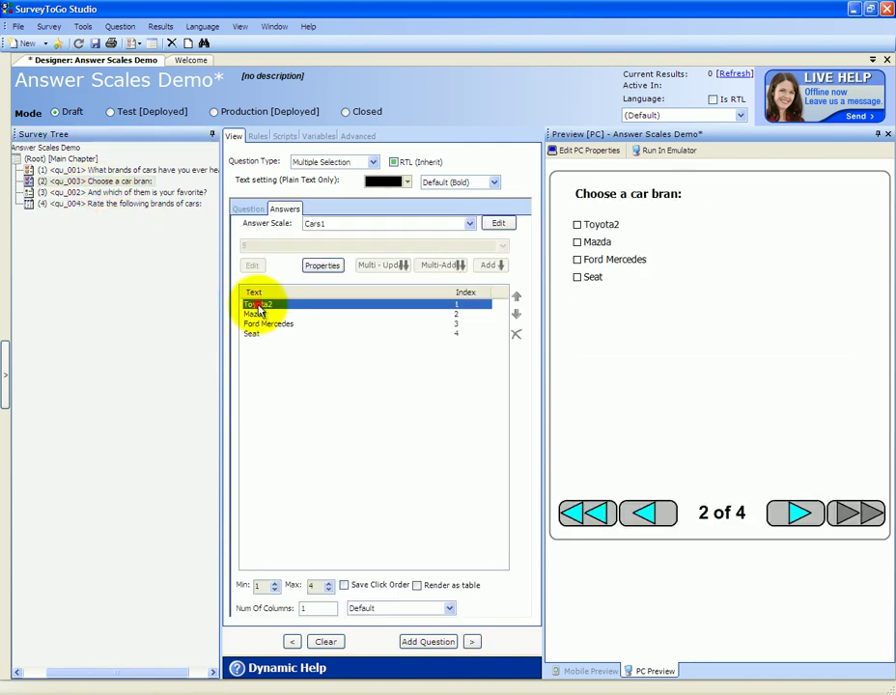
pyautogui.click(323, 267)
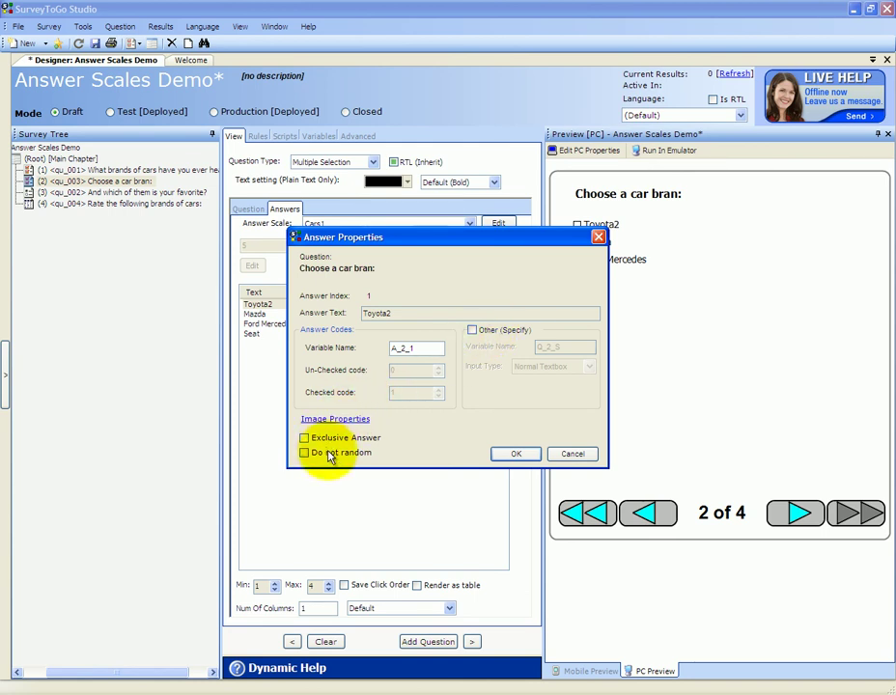
pyautogui.click(570, 455)
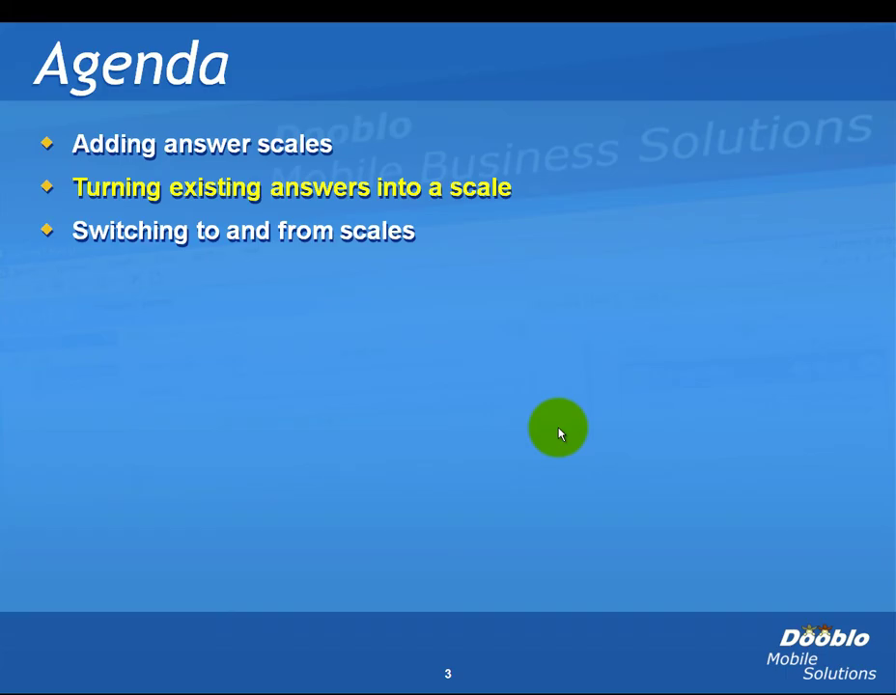
pyautogui.click(559, 434)
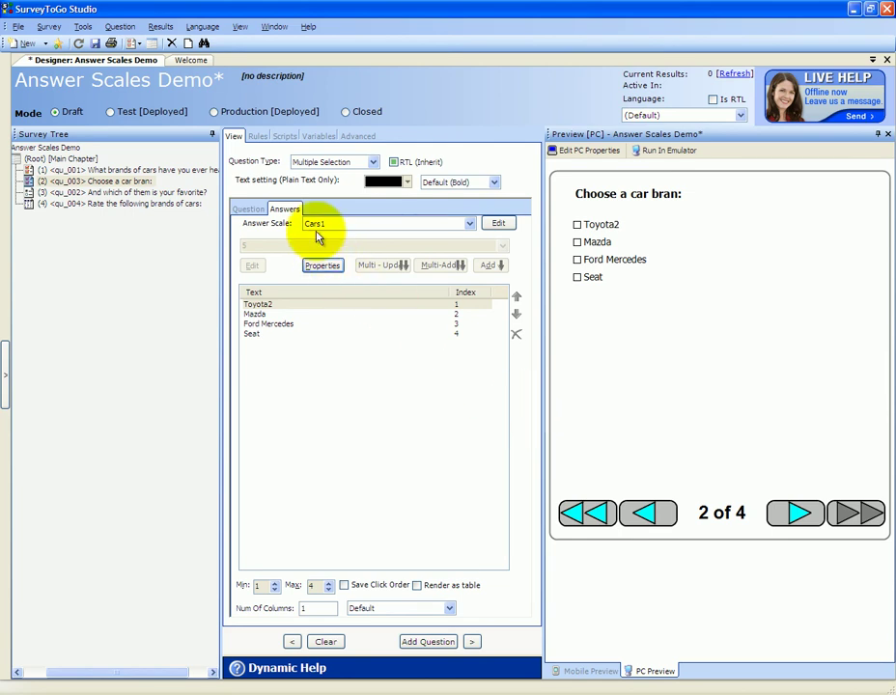
# Step: Detach the "Choose a car bran:" question from its answer scale by setting the scale to <None>
pyautogui.click(123, 183)
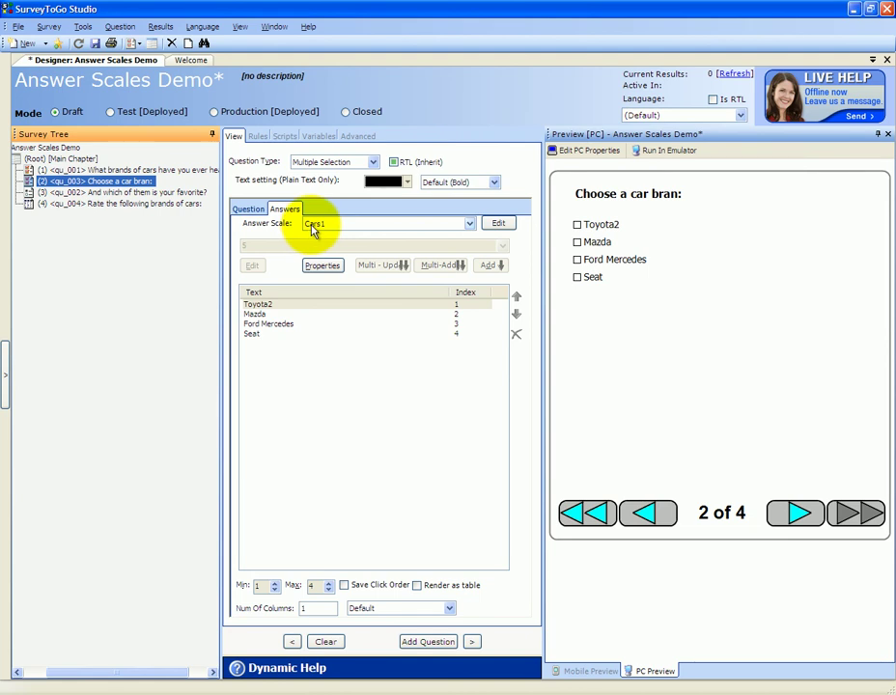
pyautogui.moveTo(307, 349); pyautogui.dragTo(244, 301)
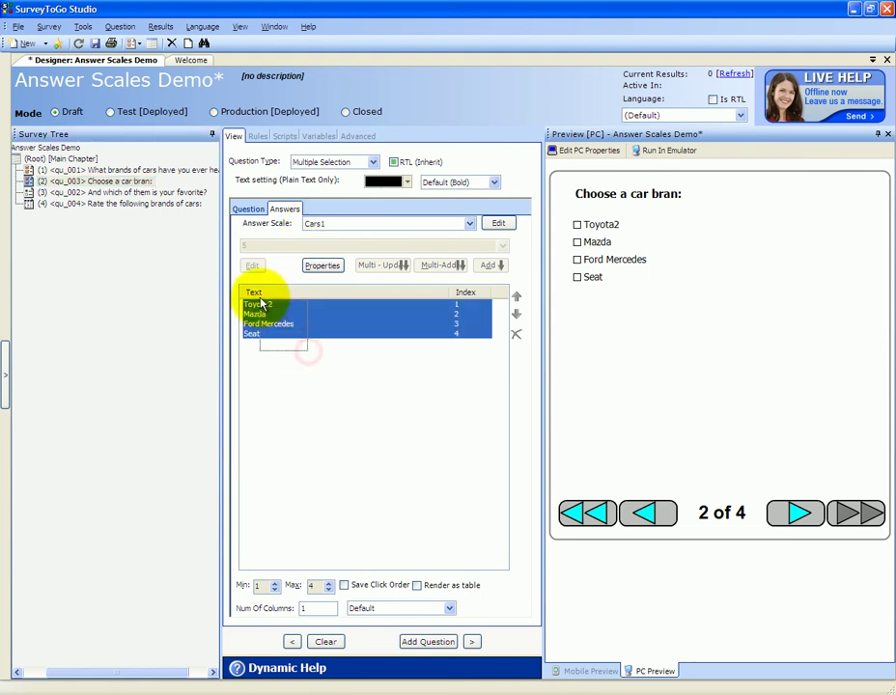
pyautogui.click(298, 369)
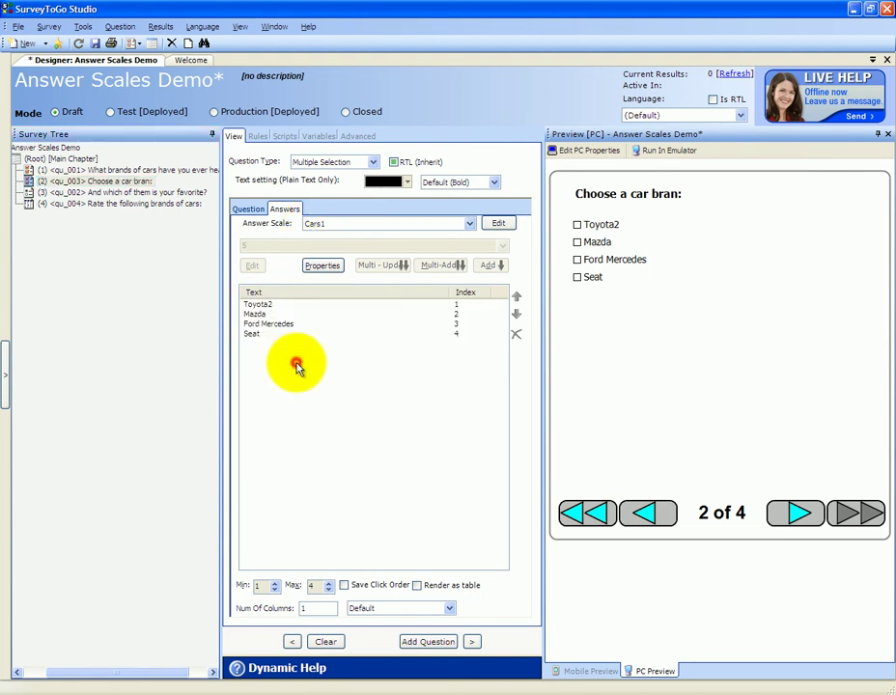
pyautogui.click(327, 225)
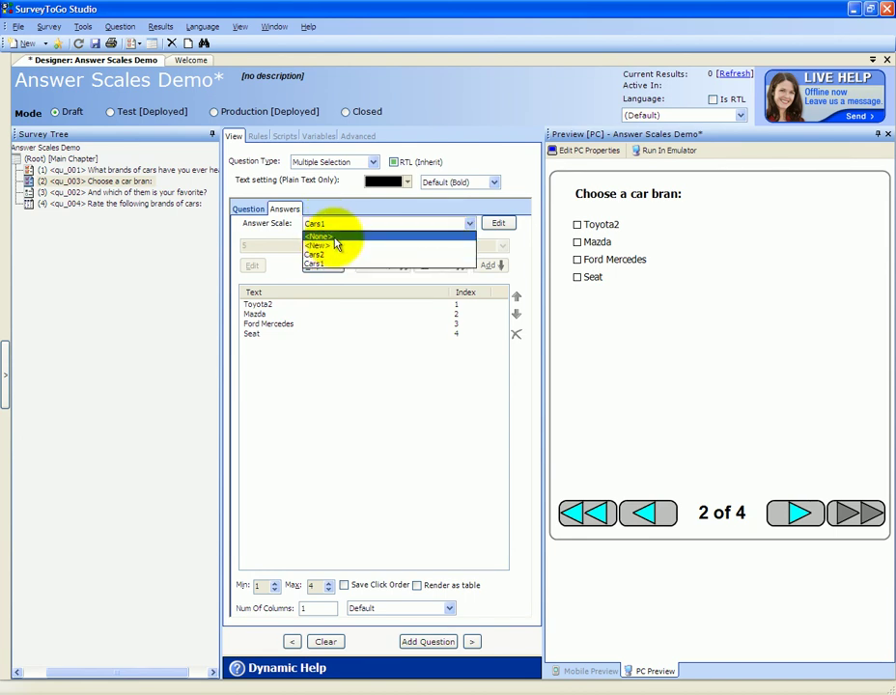
pyautogui.click(333, 237)
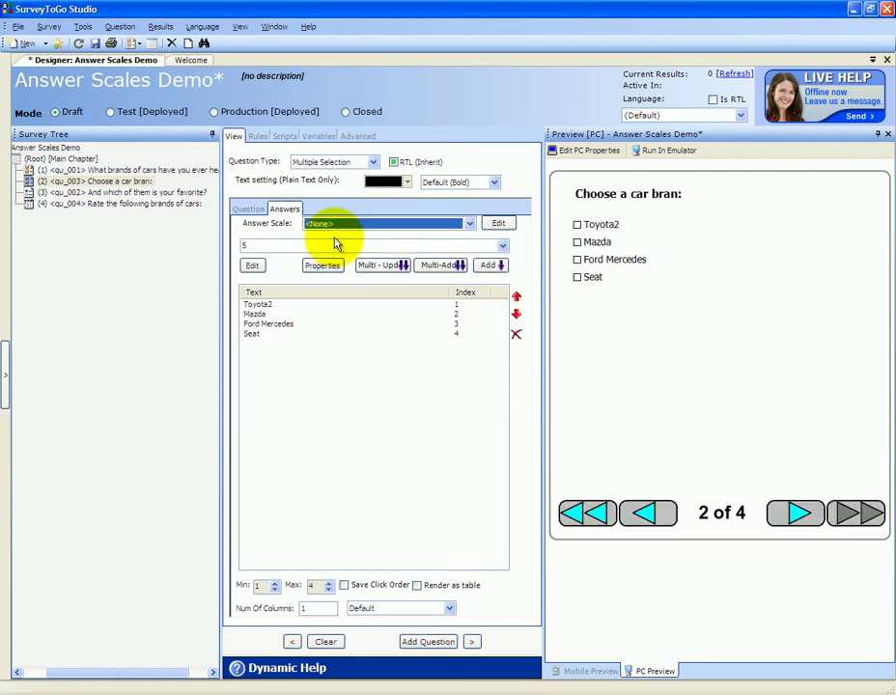
# Step: Check the editing options for the question's own answers with Ford Mercedes alone and with several answers selected
pyautogui.click(277, 346)
pyautogui.moveTo(277, 346); pyautogui.dragTo(253, 307)
pyautogui.click(309, 373)
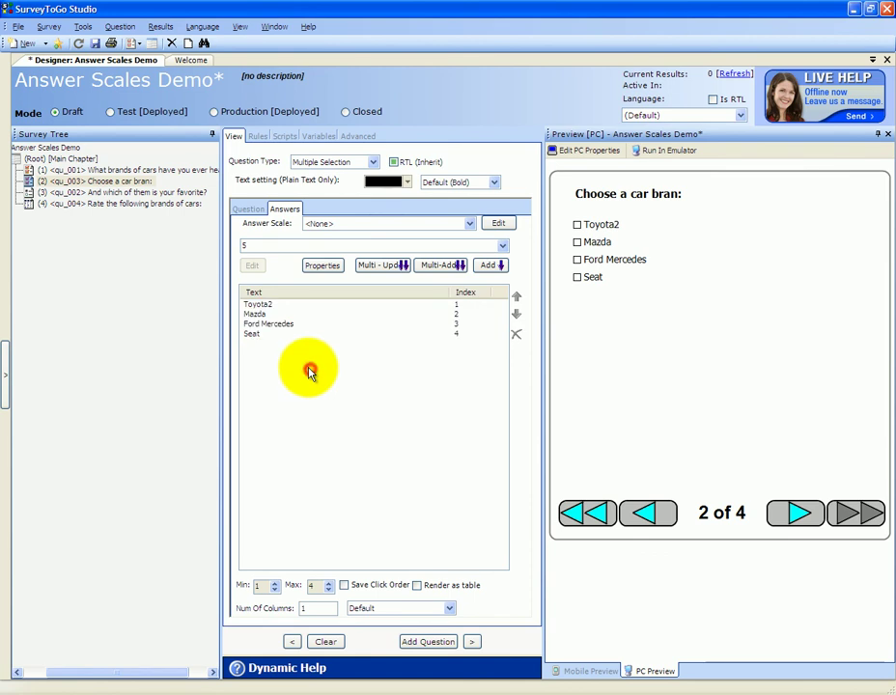
pyautogui.click(288, 325)
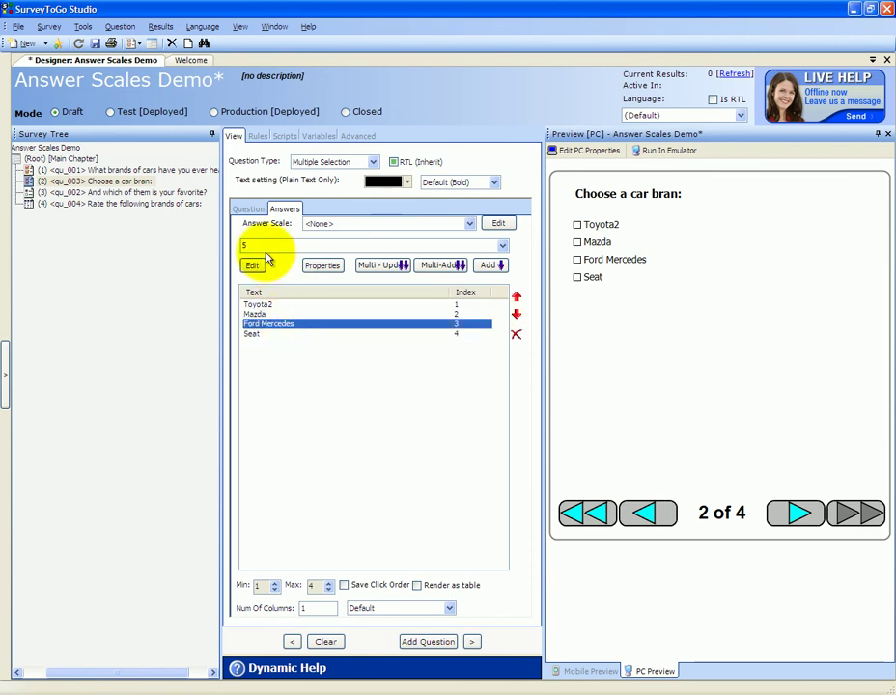
pyautogui.moveTo(308, 356); pyautogui.dragTo(241, 310)
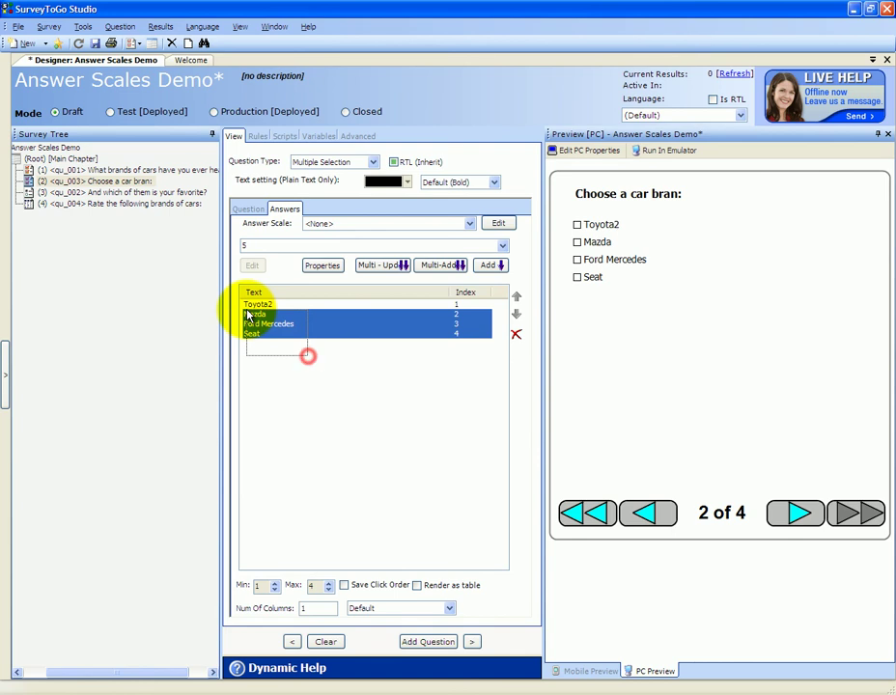
pyautogui.click(517, 334)
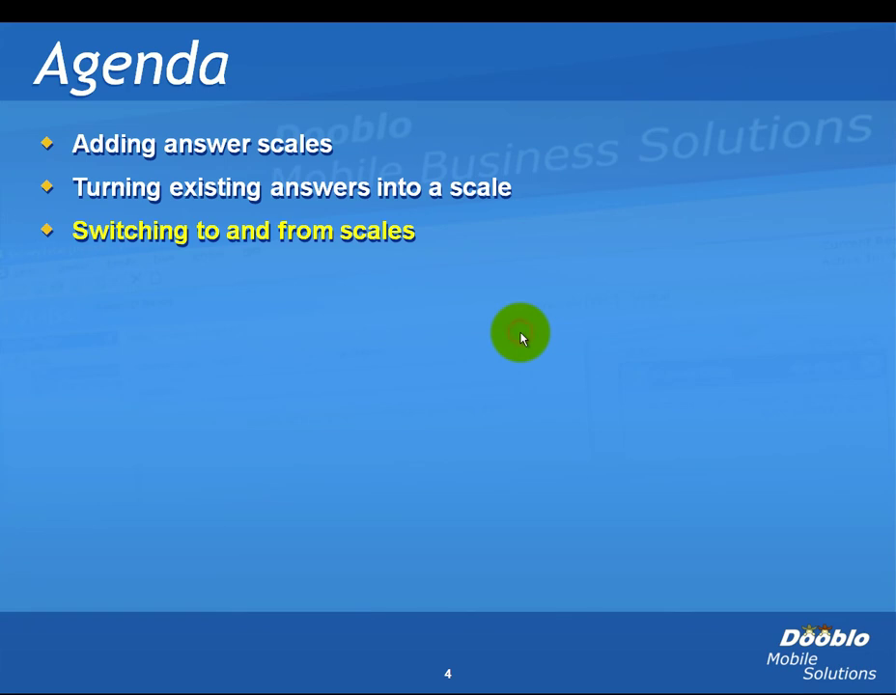
pyautogui.click(528, 333)
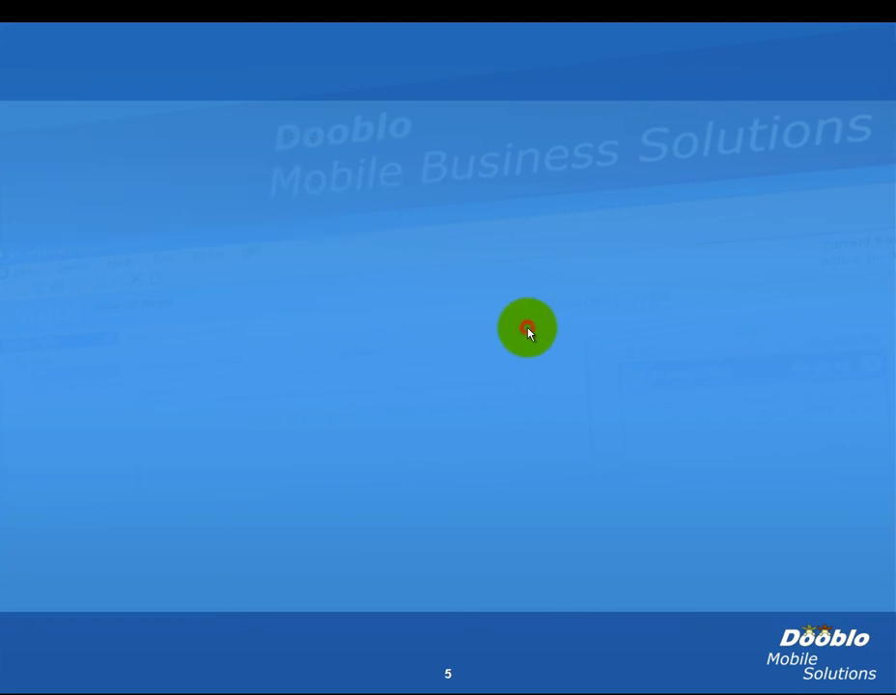